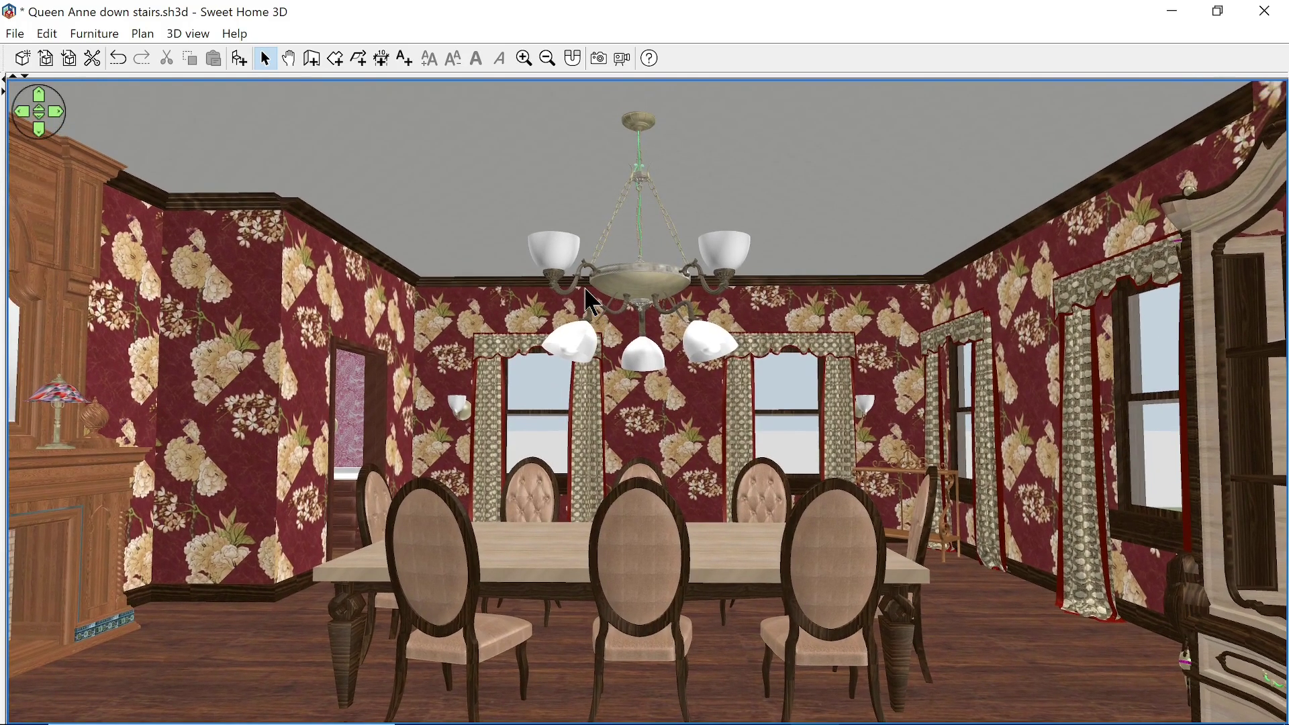
- Examine the dining room and its chandelier's glass shades from closer up in the 3D view
left_click_drag(586, 289, 585, 289)
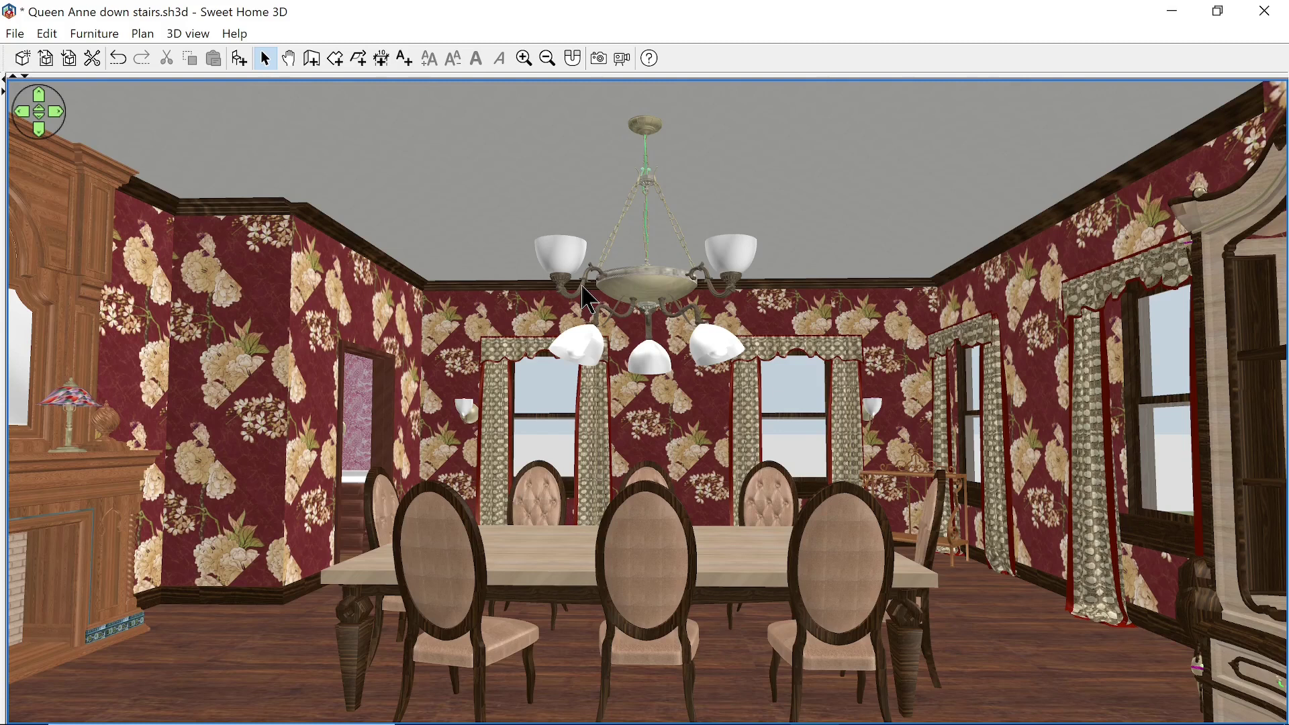
scroll(582, 298, "up", 10)
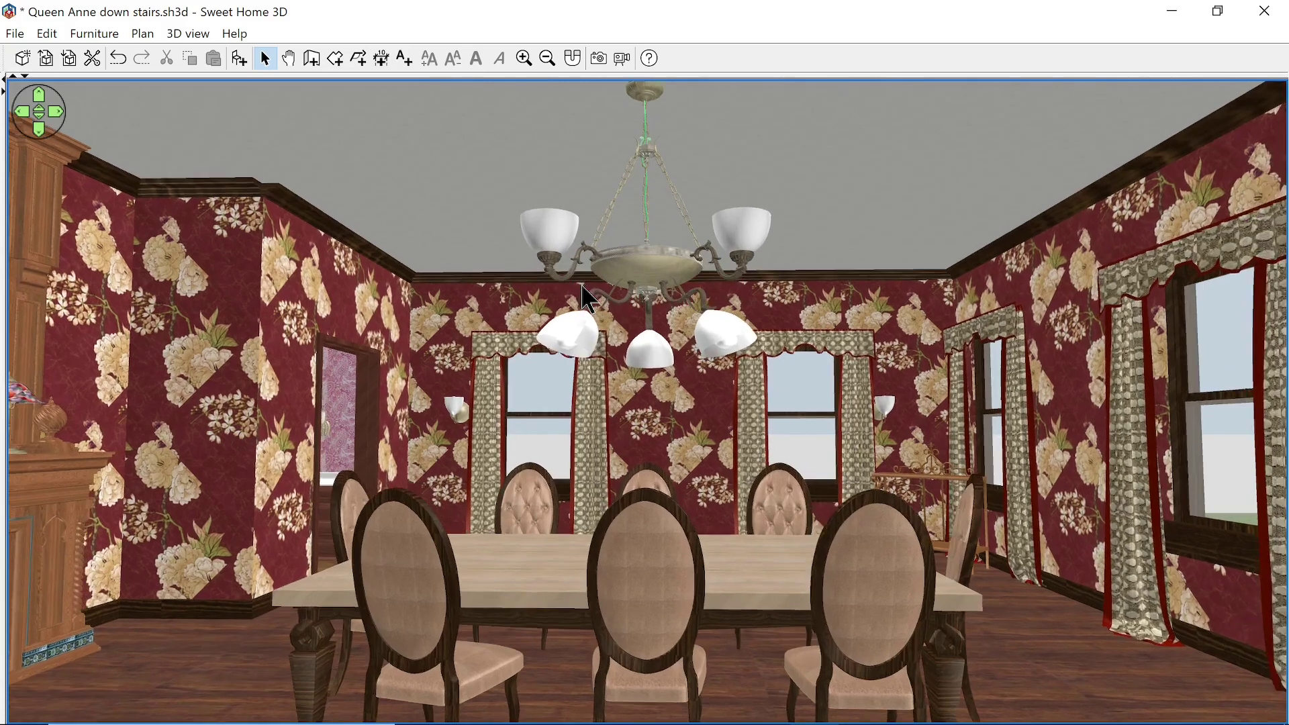
mouse_move(483, 362)
left_mouse_down()
mouse_move(459, 364)
mouse_move(487, 346)
left_mouse_up()
scroll(487, 347, "up", 2)
scroll(503, 334, "down", 5)
scroll(503, 333, "up", 3)
scroll(503, 332, "up", 4)
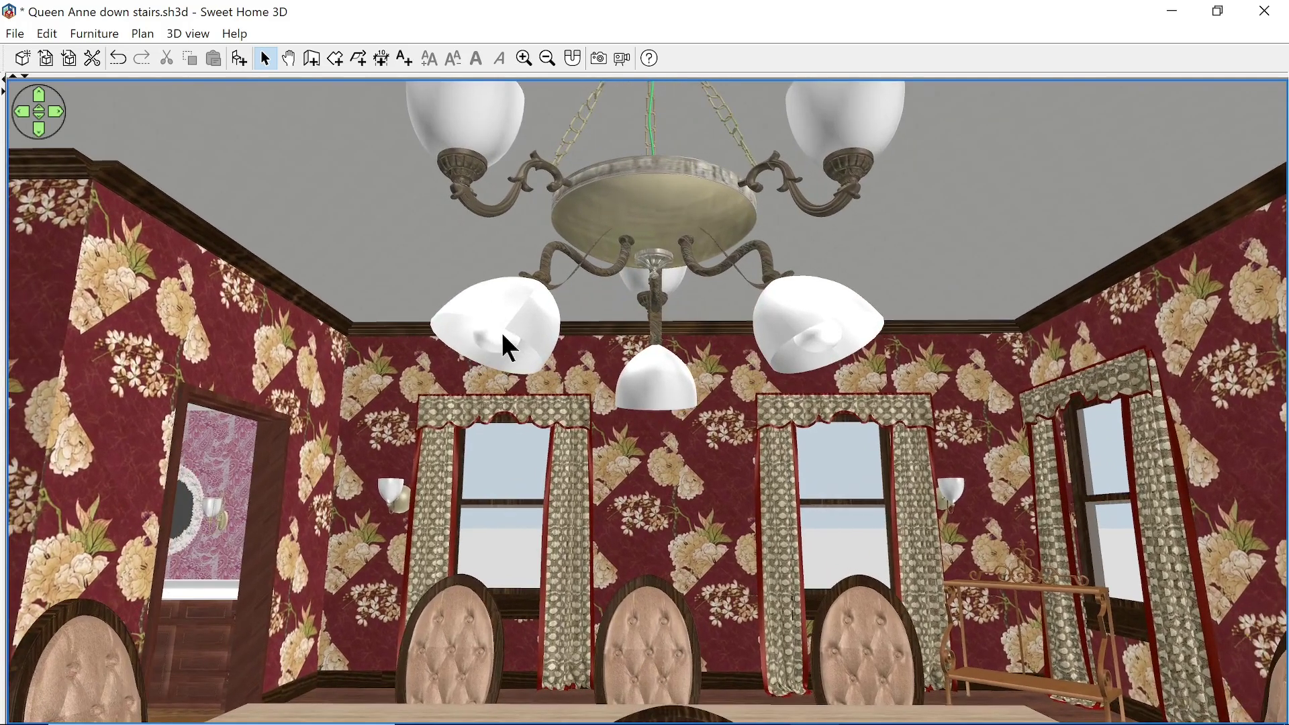
left_click_drag(498, 335, 498, 336)
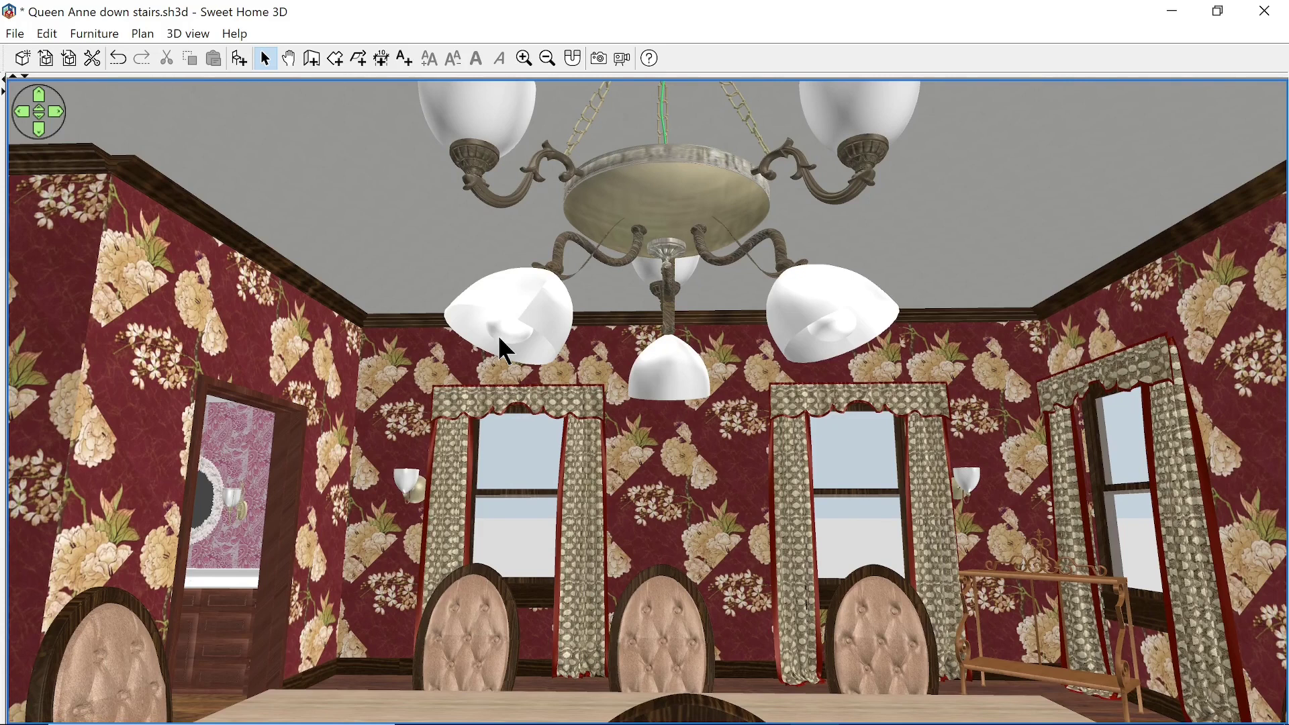
left_click_drag(499, 335, 497, 305)
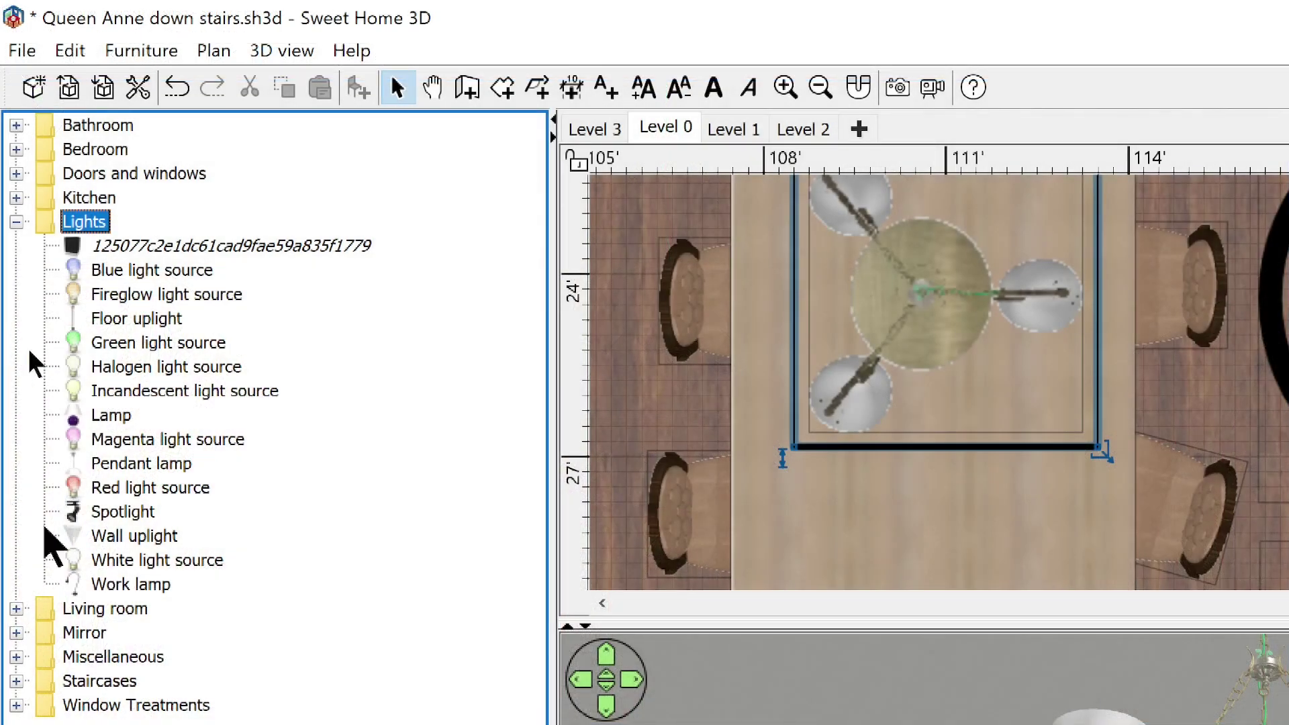
- Add an incandescent light source to the plan, enlarge it to 0'11", and place it on the dining table near the chandelier
mouse_move(75, 565)
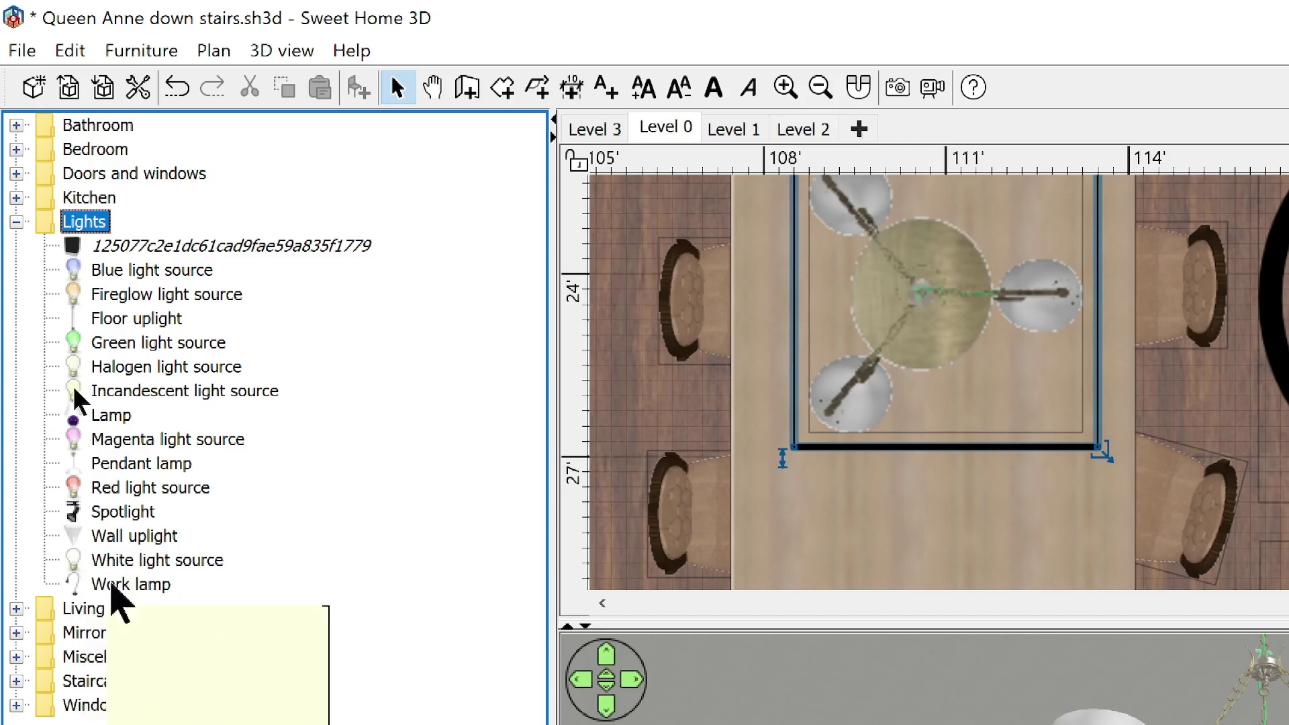
mouse_move(67, 489)
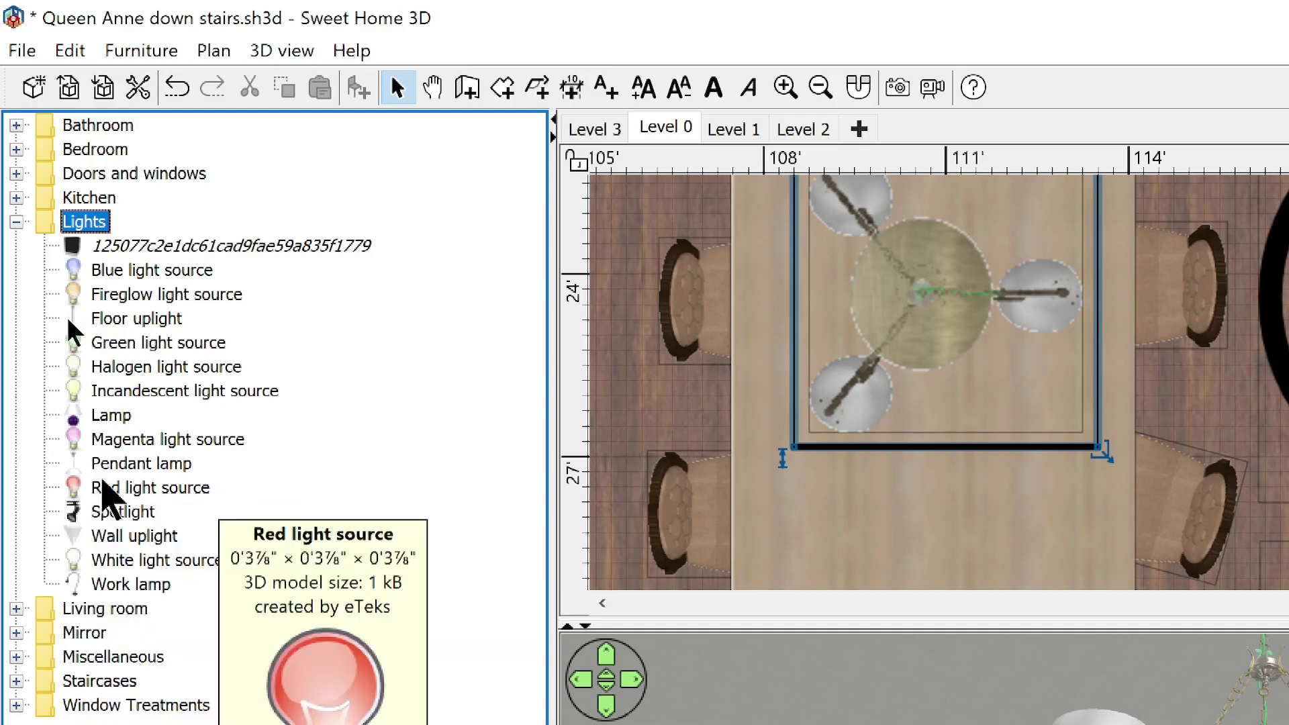
mouse_move(119, 444)
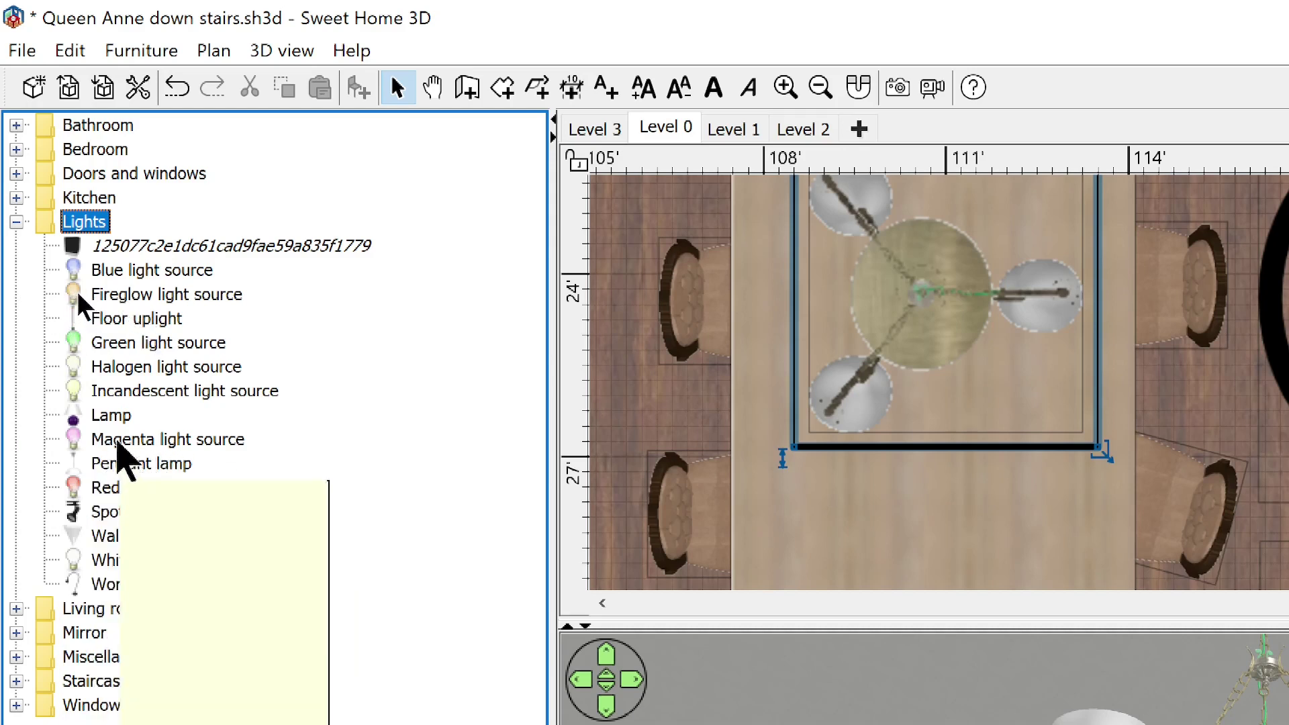
mouse_move(94, 395)
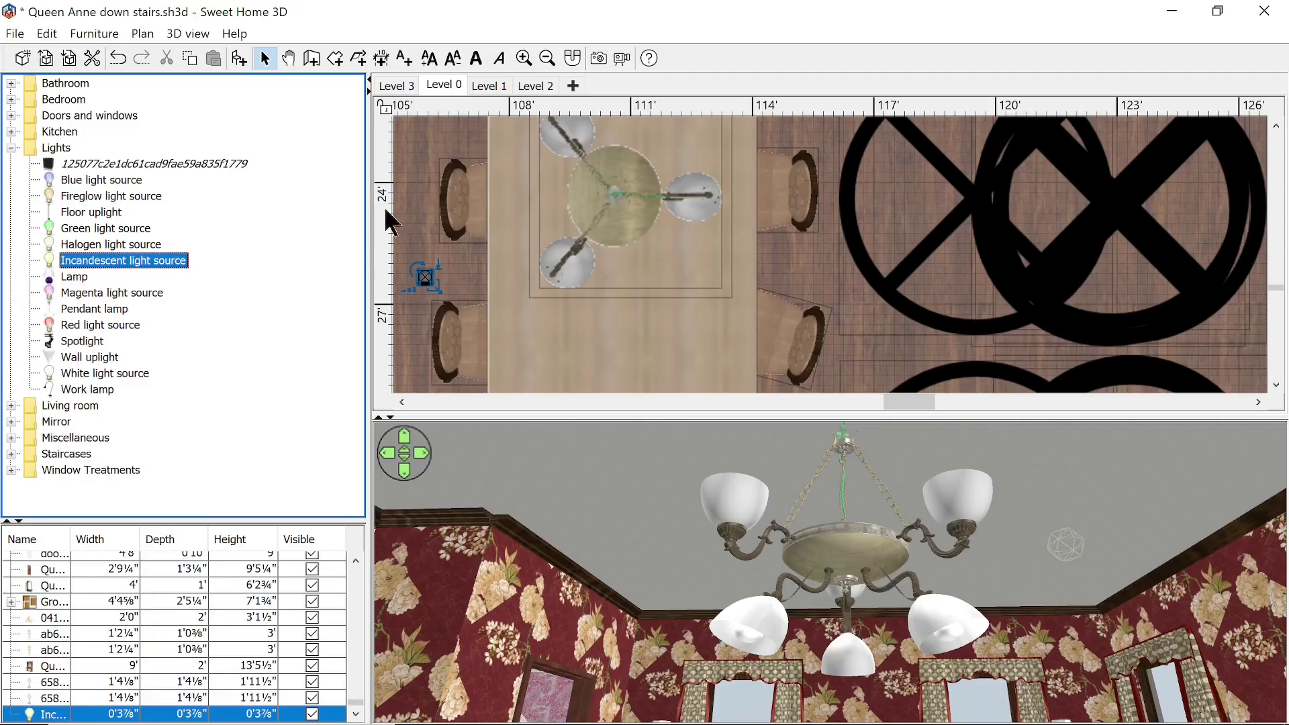
left_click(433, 290)
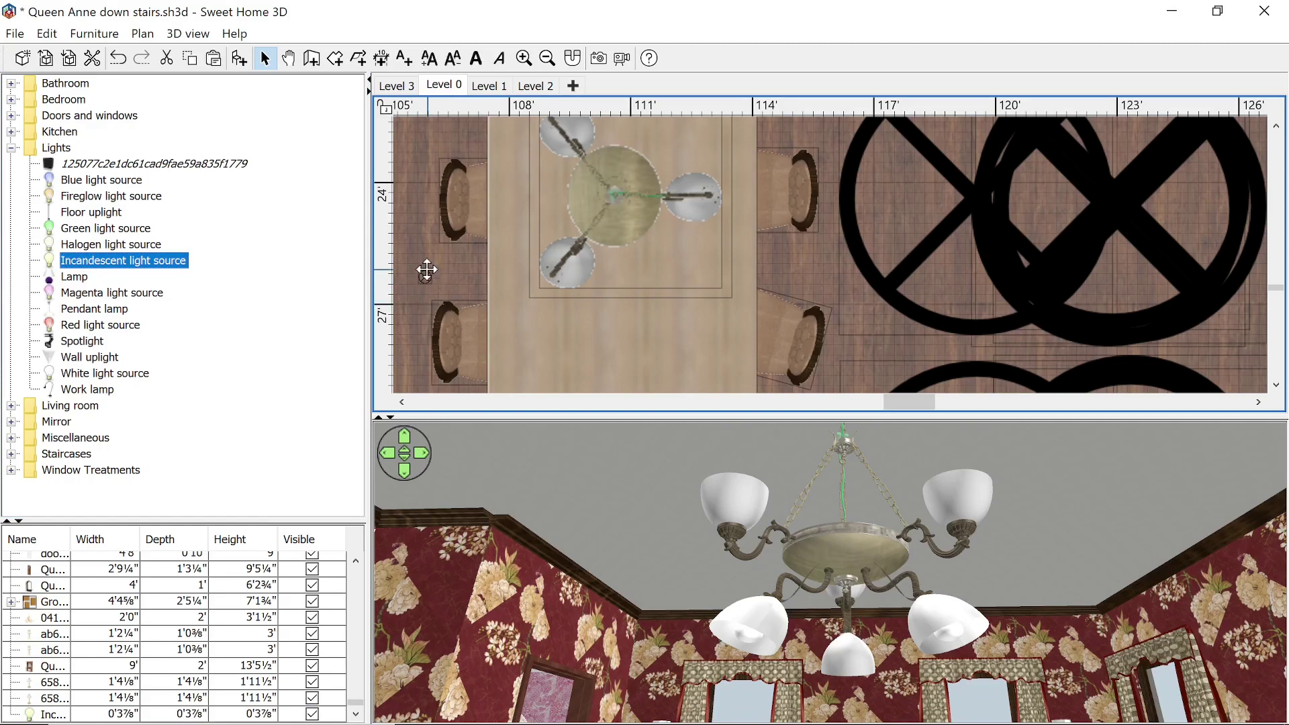
left_click(427, 275)
left_click_drag(436, 285, 547, 321)
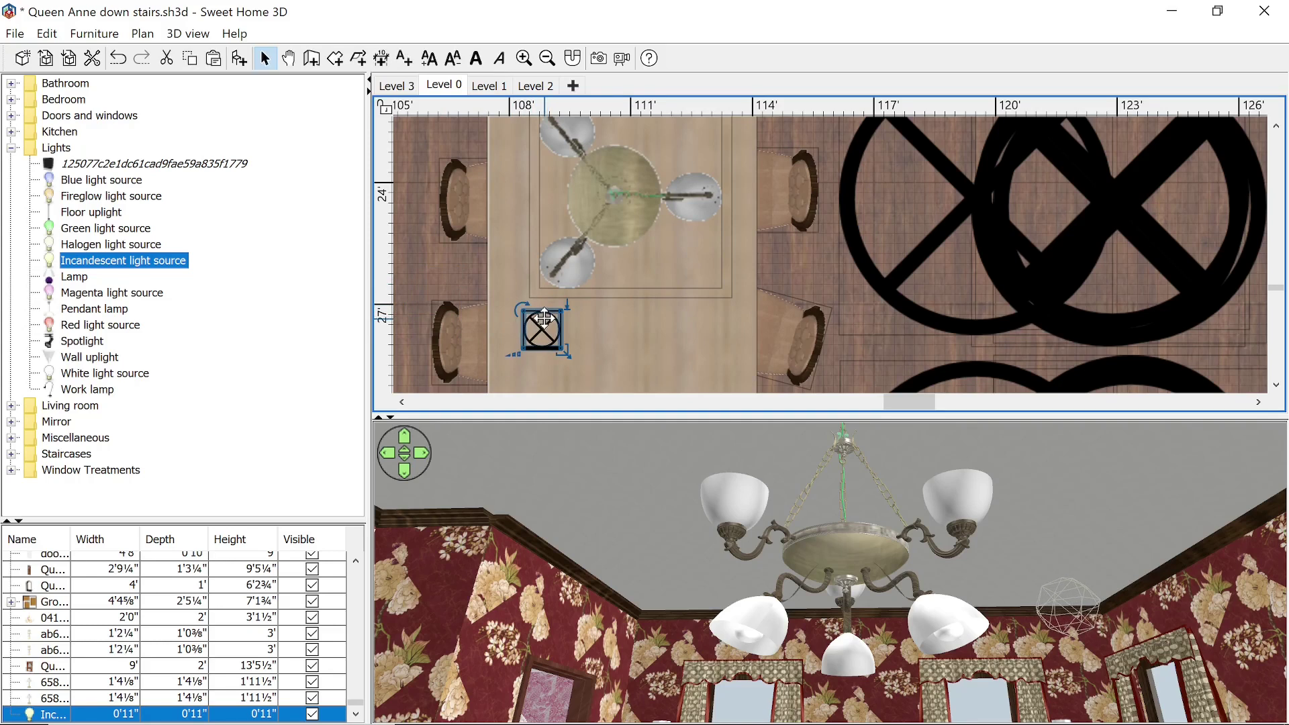
- Delete the oversized old light sources on the dining room floor between the table and the outer wall
scroll(547, 329, "down", 1, "ctrl")
scroll(541, 326, "down", 3, "ctrl")
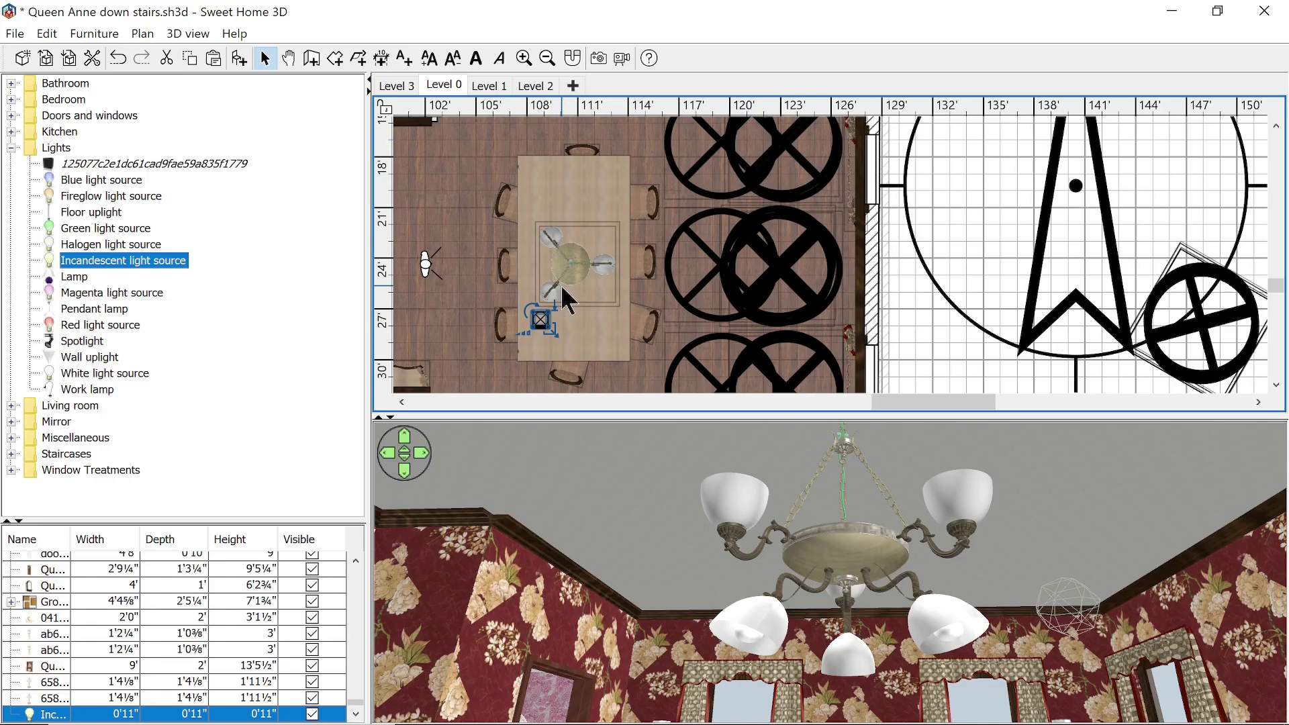
scroll(708, 242, "up", 2)
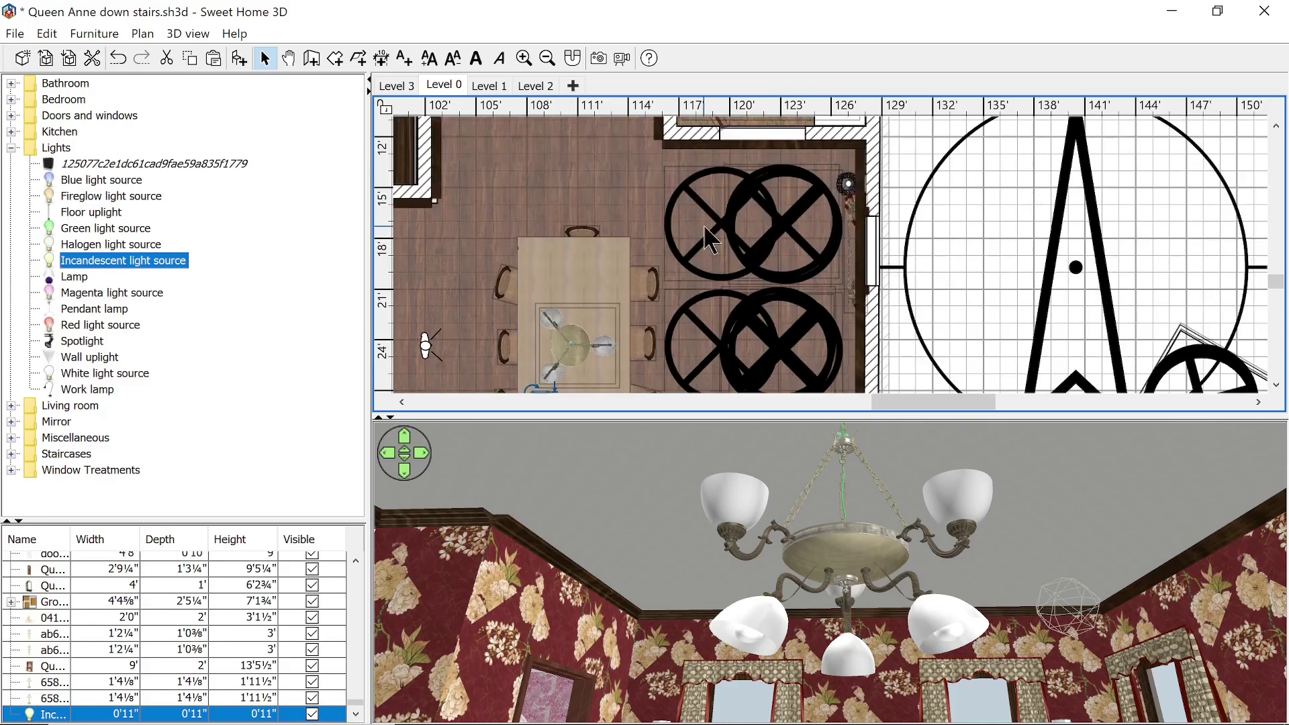
left_click(698, 255)
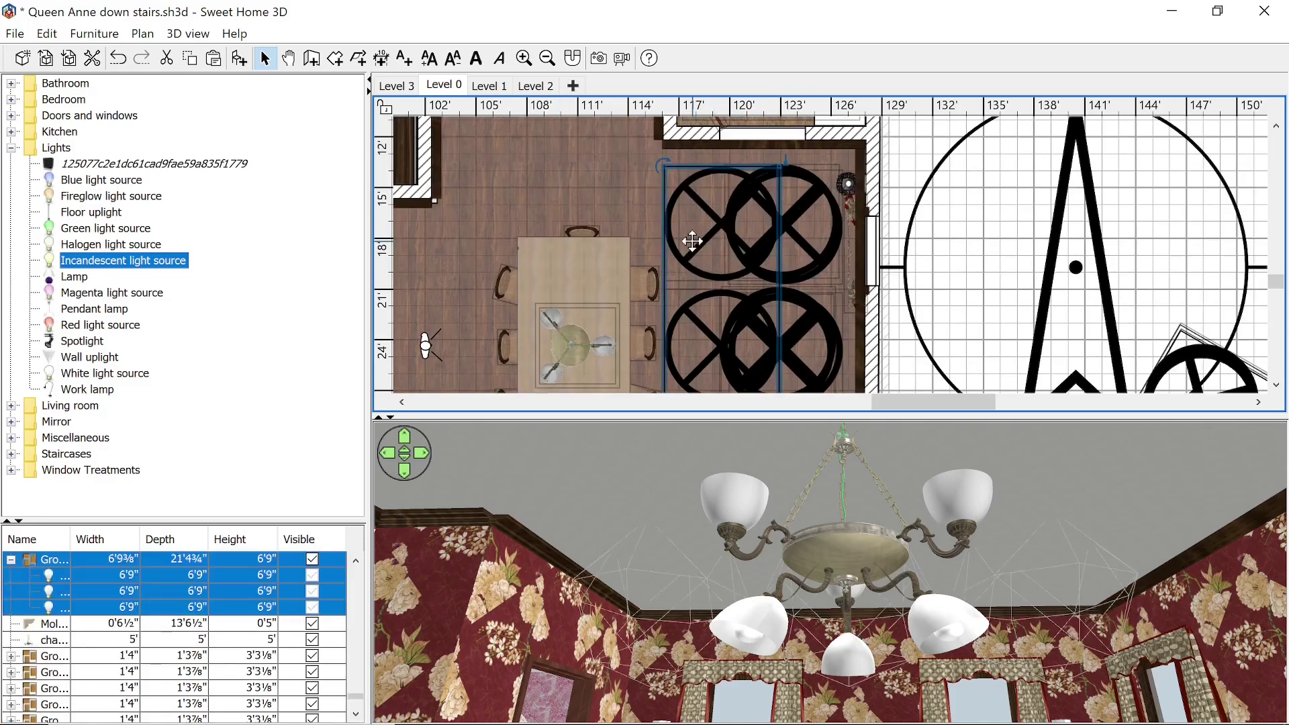
scroll(701, 246, "down", 2)
left_click_drag(701, 246, 772, 134)
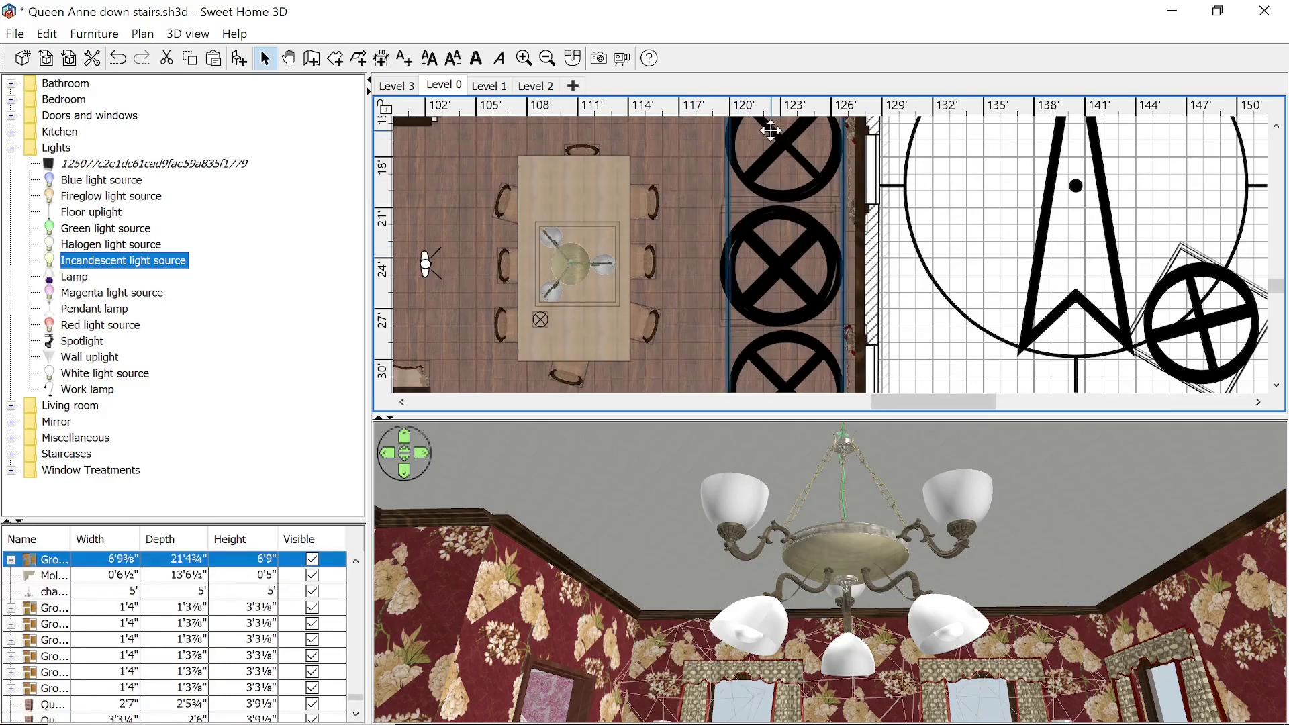
left_click(770, 133)
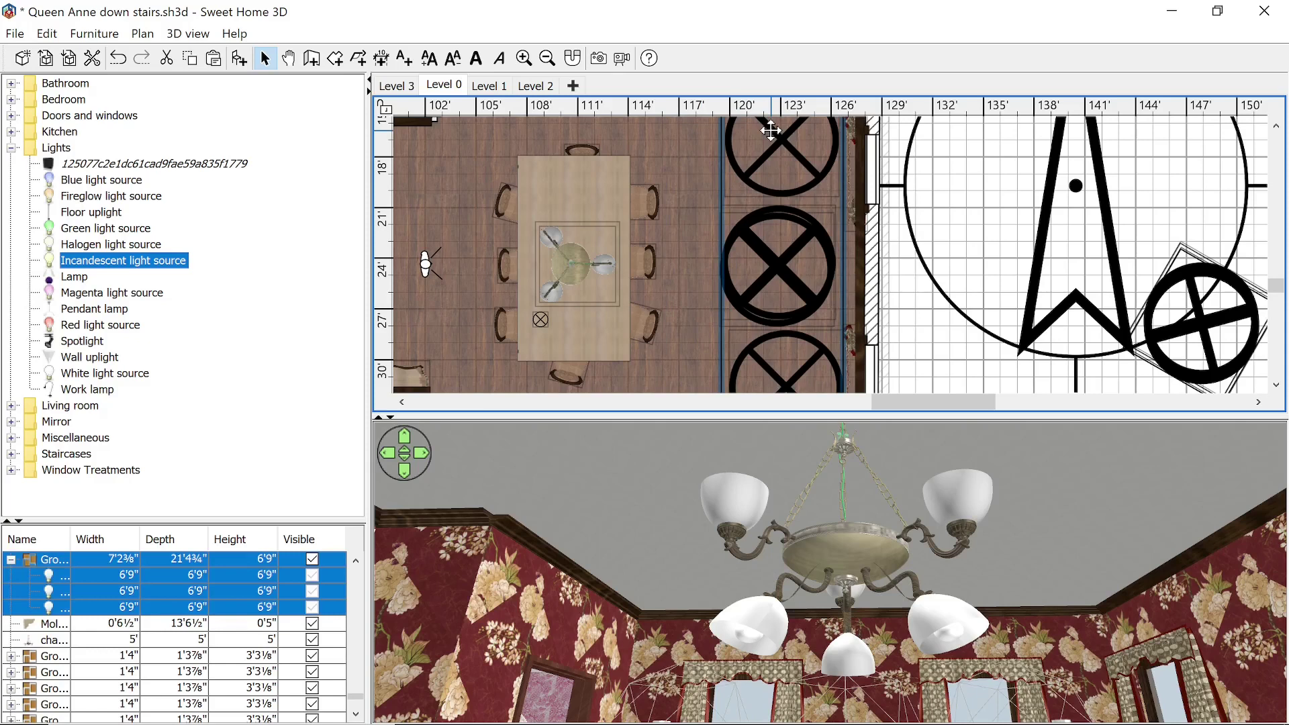
key("Escape")
left_click(757, 245)
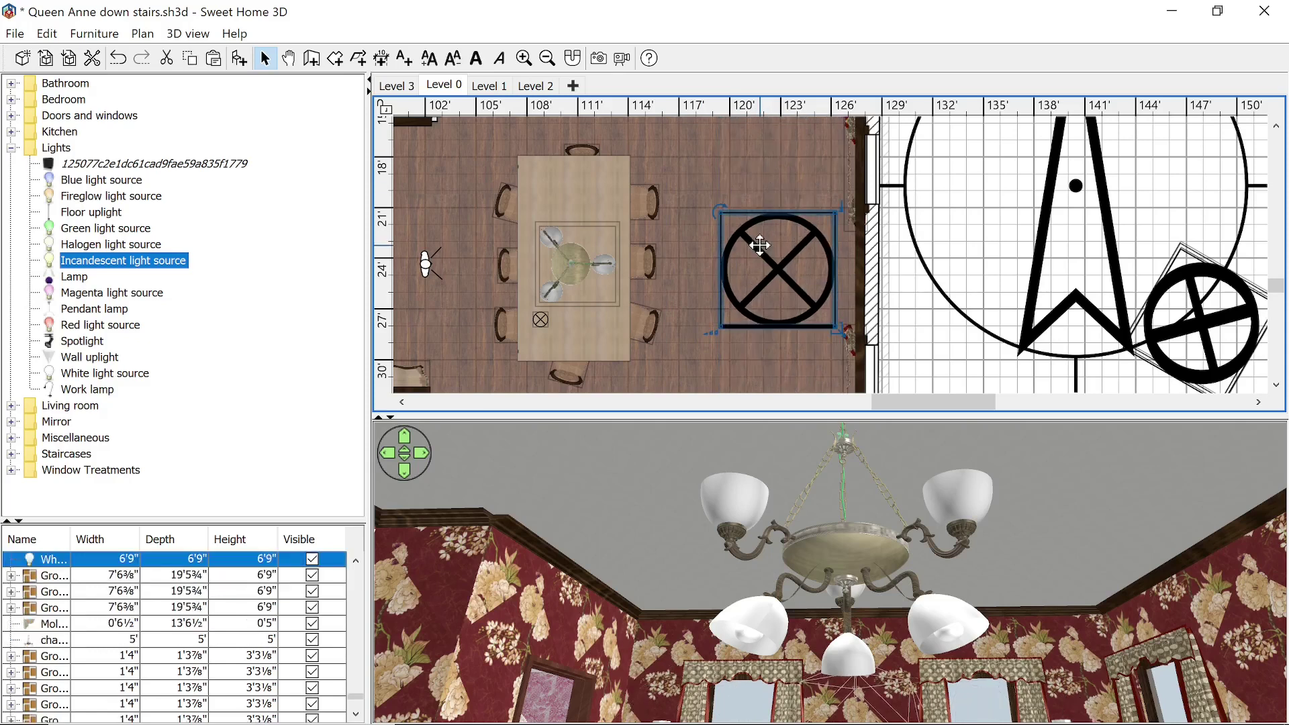
key("Delete")
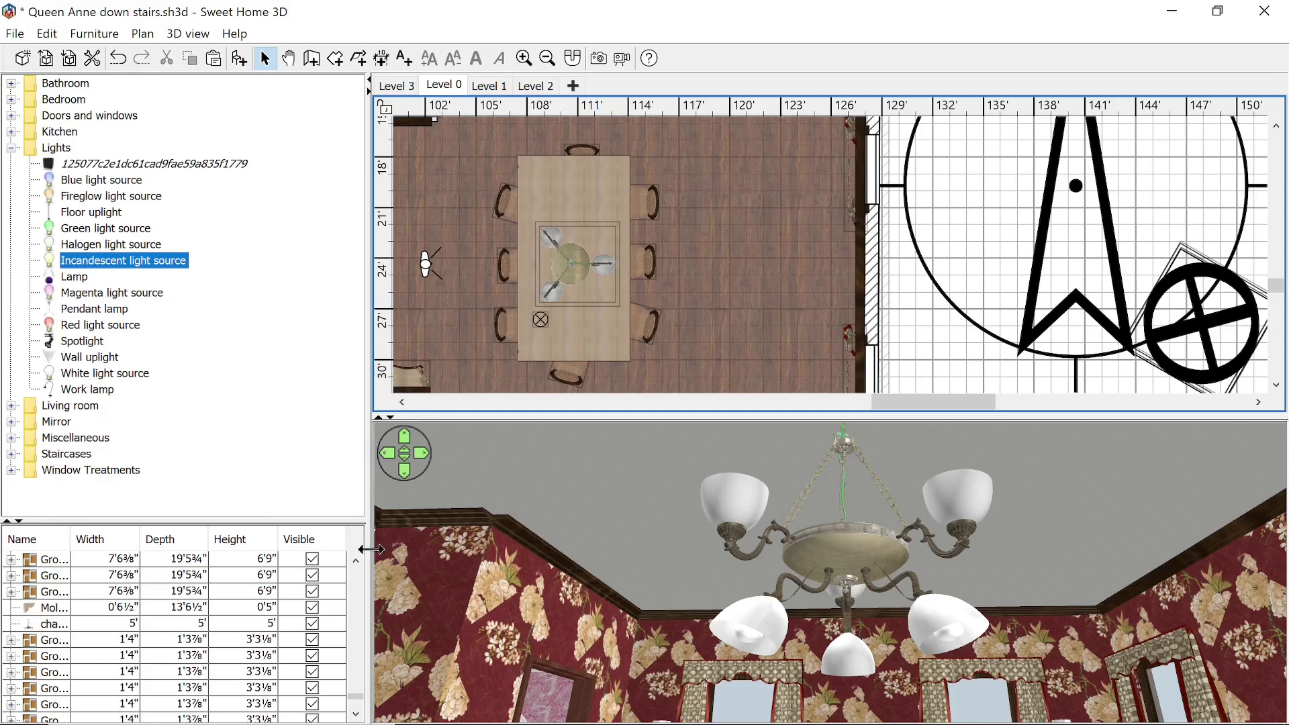
- Collapse the furniture catalog and list to widen the plan and 3D view, and bring the virtual visitor close beneath a chandelier shade
left_click_drag(370, 549, 7, 536)
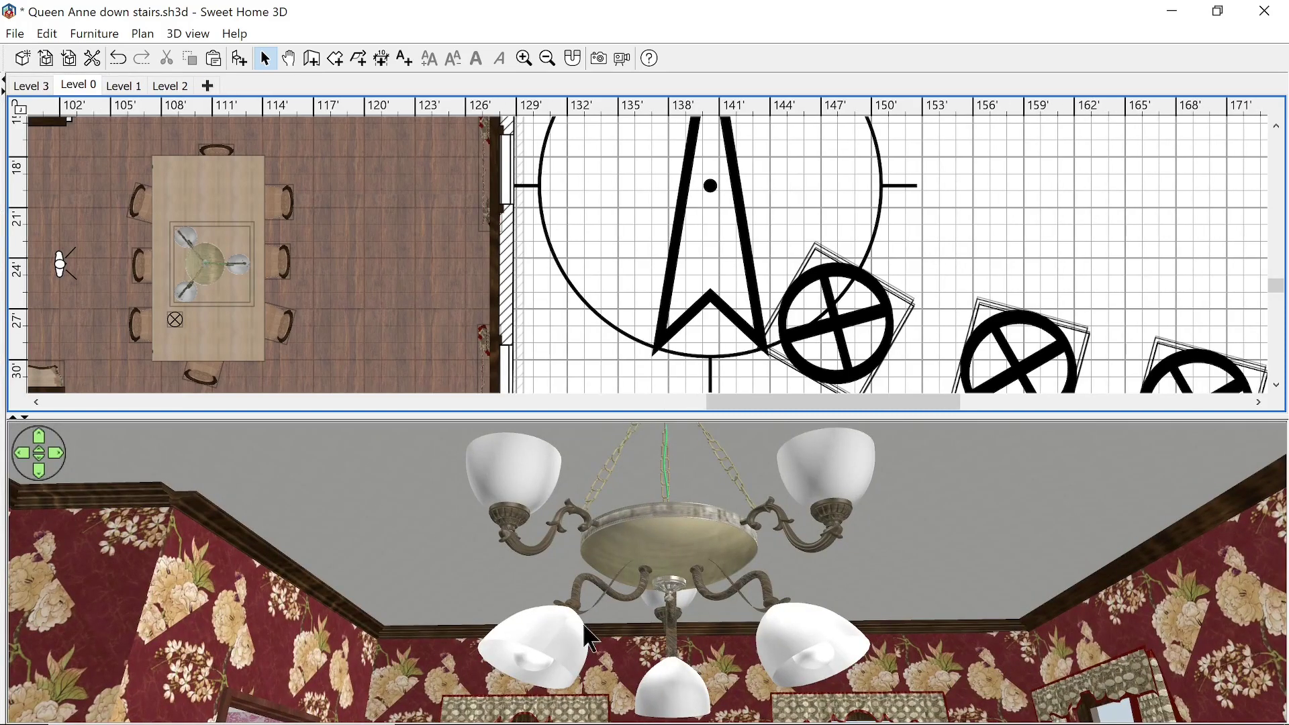
left_click_drag(579, 624, 497, 701)
scroll(495, 691, "up", 10)
left_click_drag(570, 685, 711, 553)
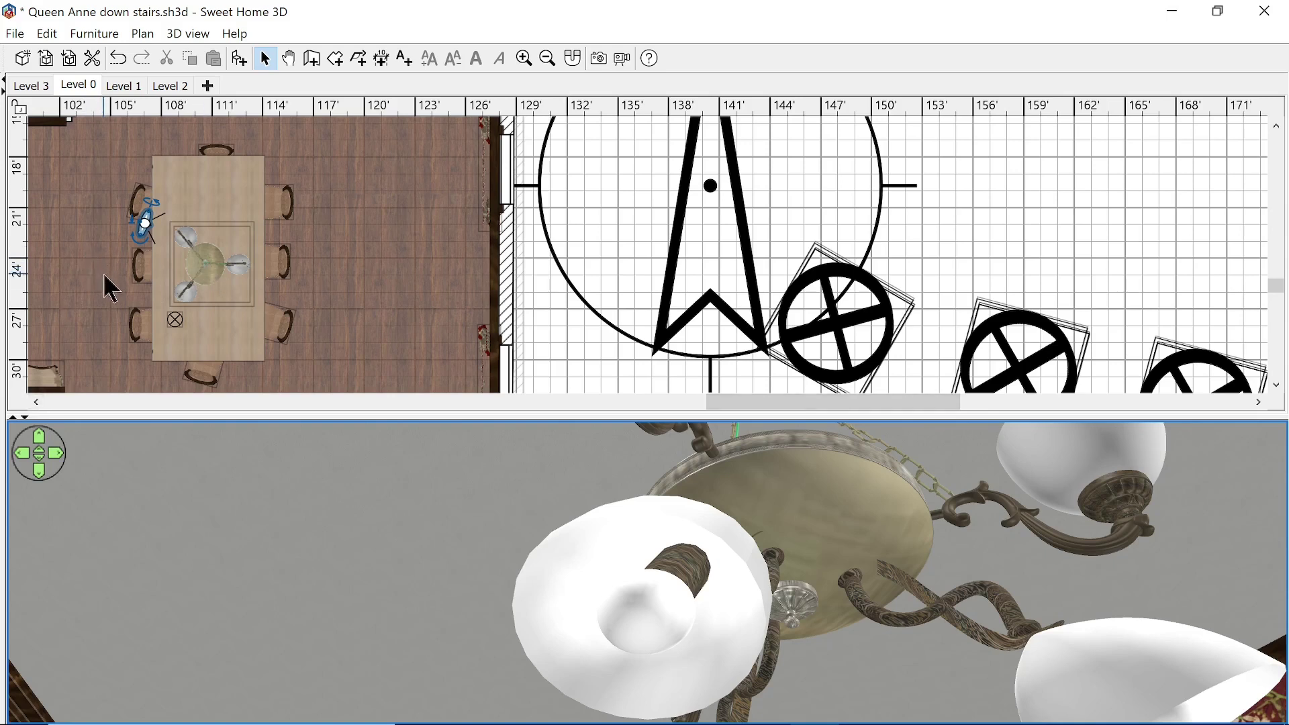
- Raise the virtual visitor's eyes elevation to 6 and further to 7, and tilt the view for the chandelier shades
double_click(394, 519)
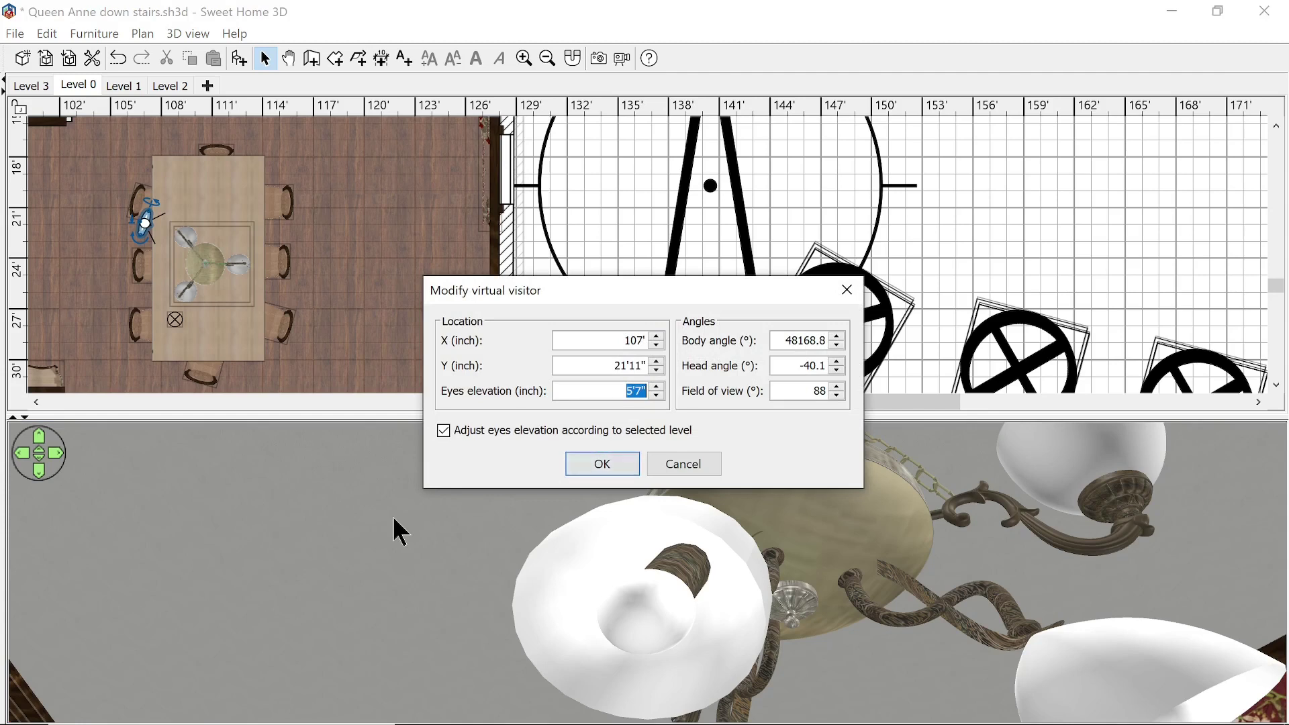
type("6")
key("Return")
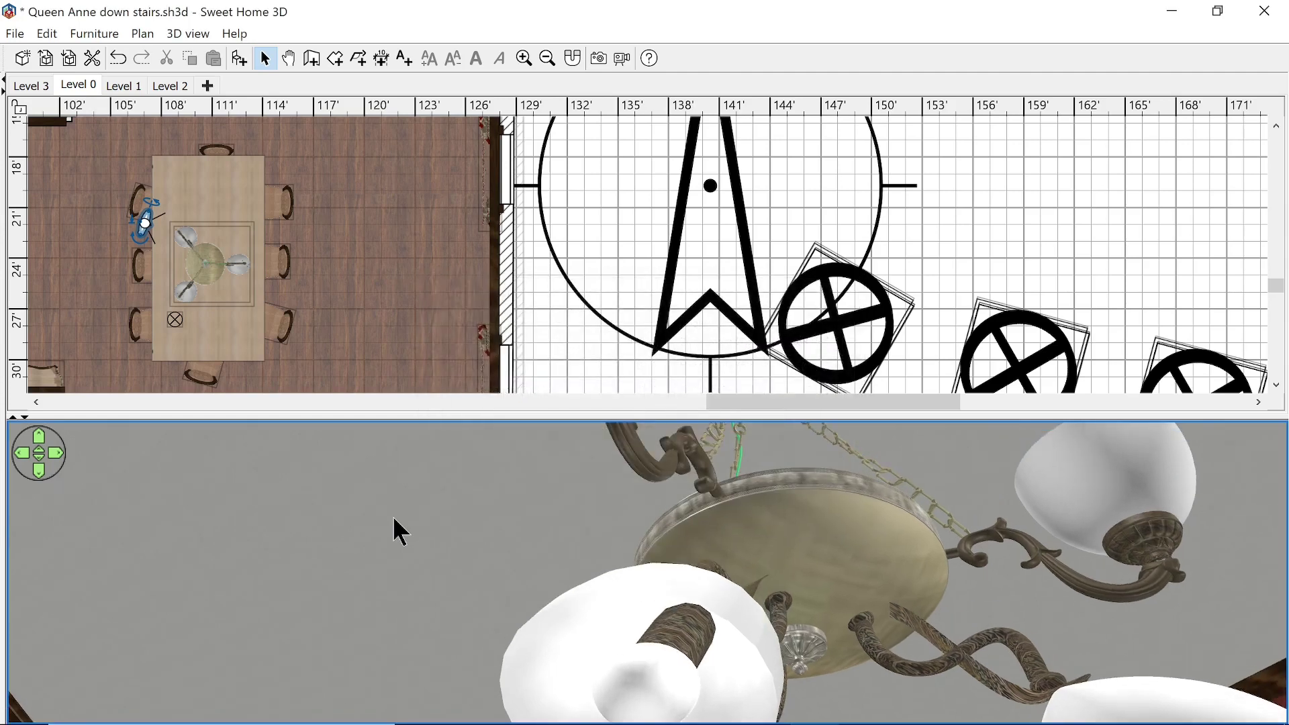
key("ctrl+e")
type("7")
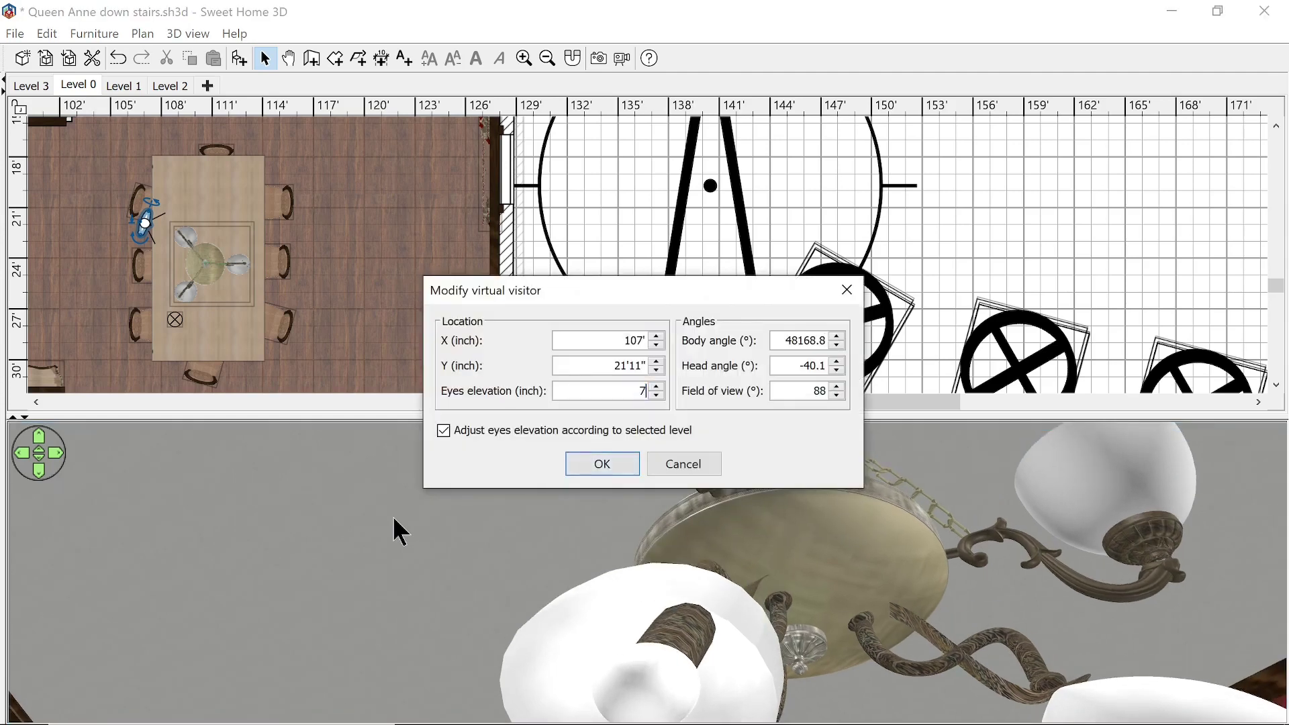
key("Return")
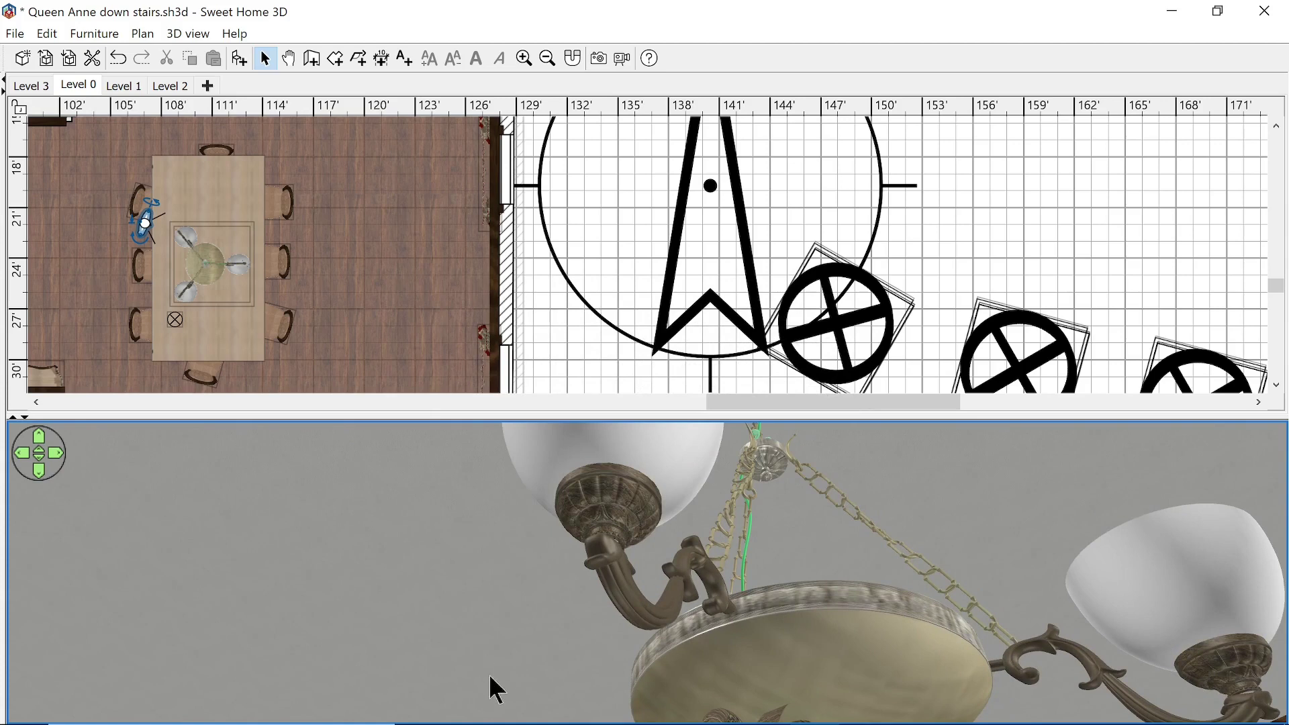
left_click_drag(489, 672, 490, 723)
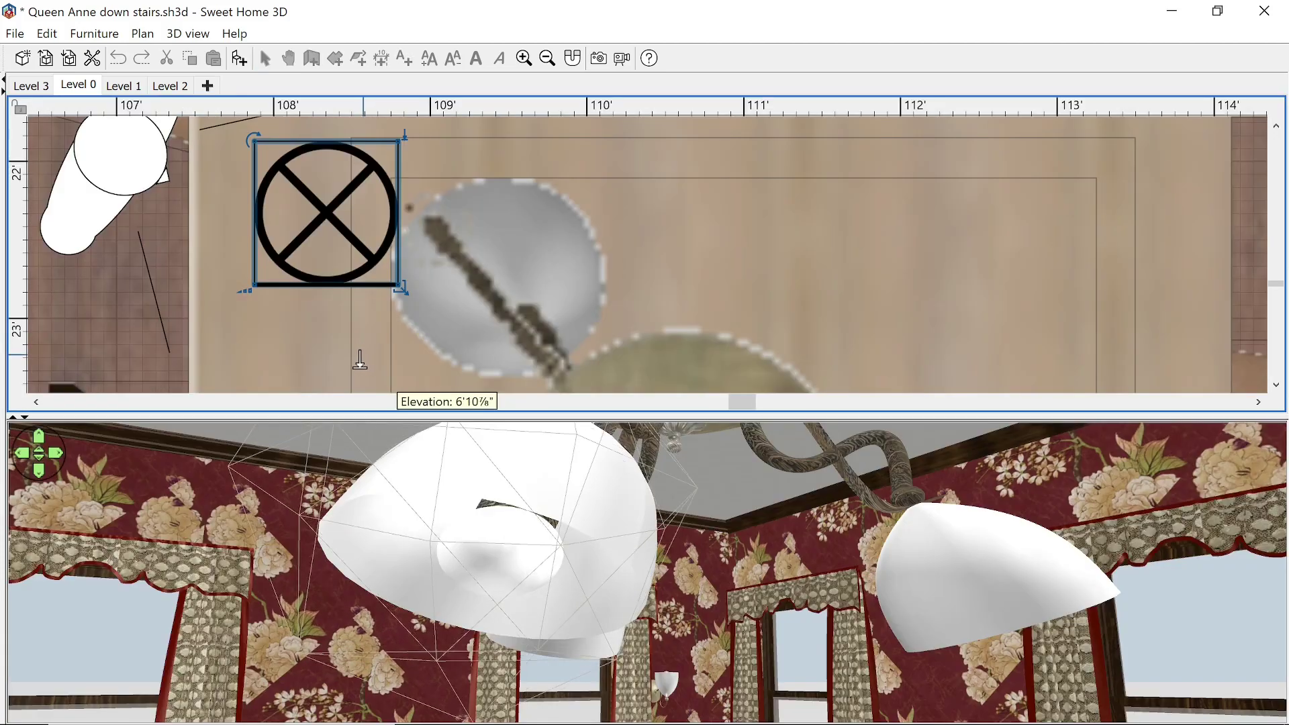
- Shrink the incandescent light source to fit within the chandelier shade nearest the visitor and raise its elevation to about 7'3¾"
left_click_drag(360, 360, 349, 387)
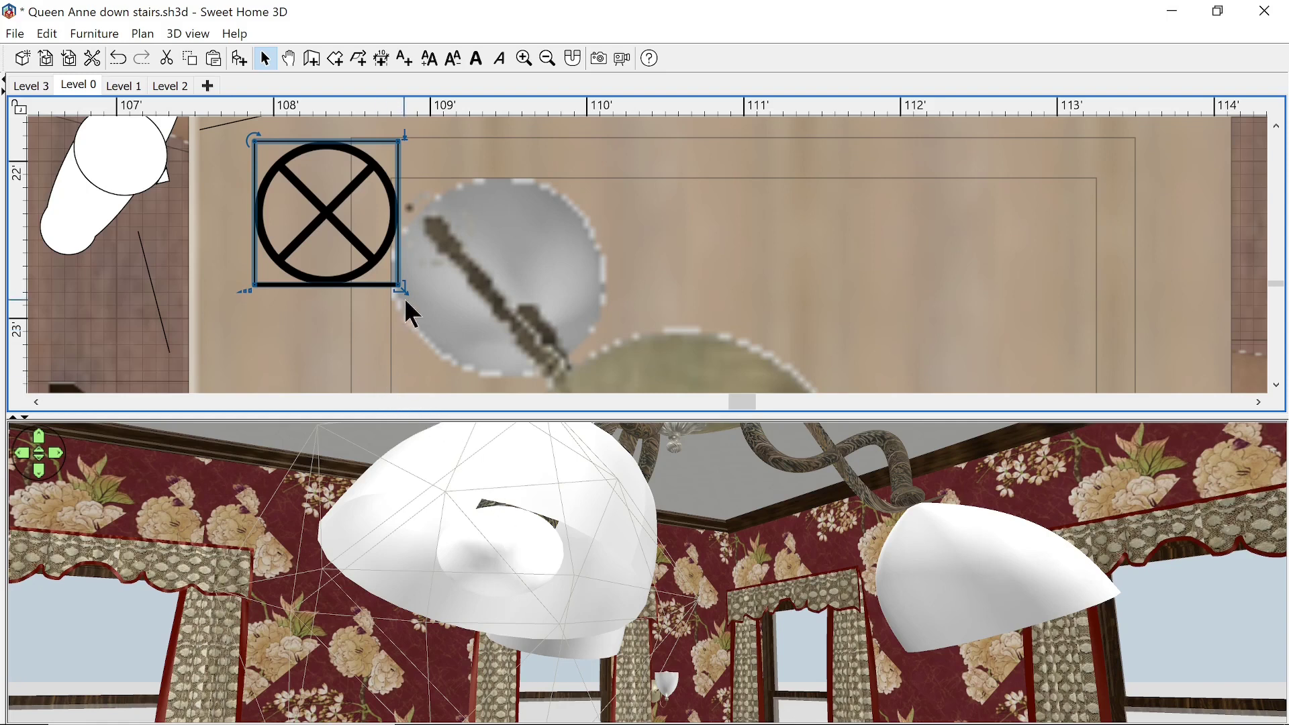
left_click_drag(399, 287, 331, 241)
left_click_drag(351, 255, 439, 306)
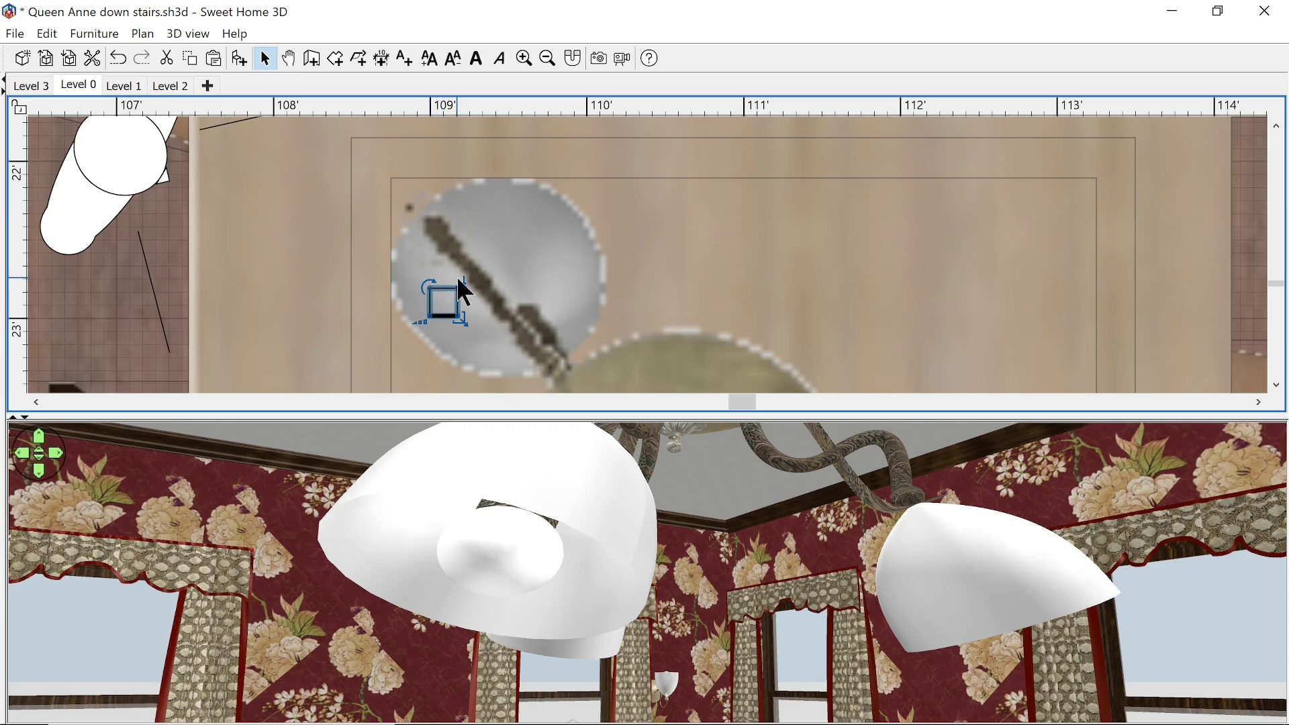
left_click_drag(462, 293, 441, 193)
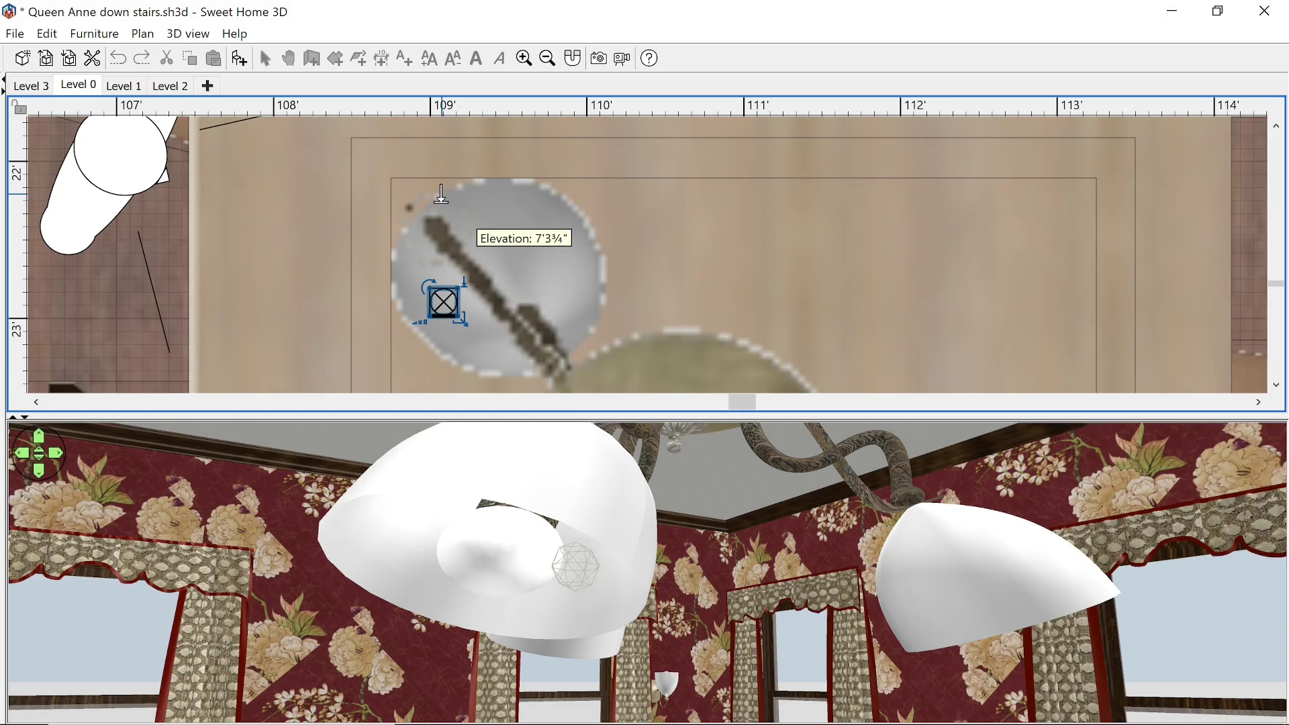
left_click_drag(441, 194, 434, 186)
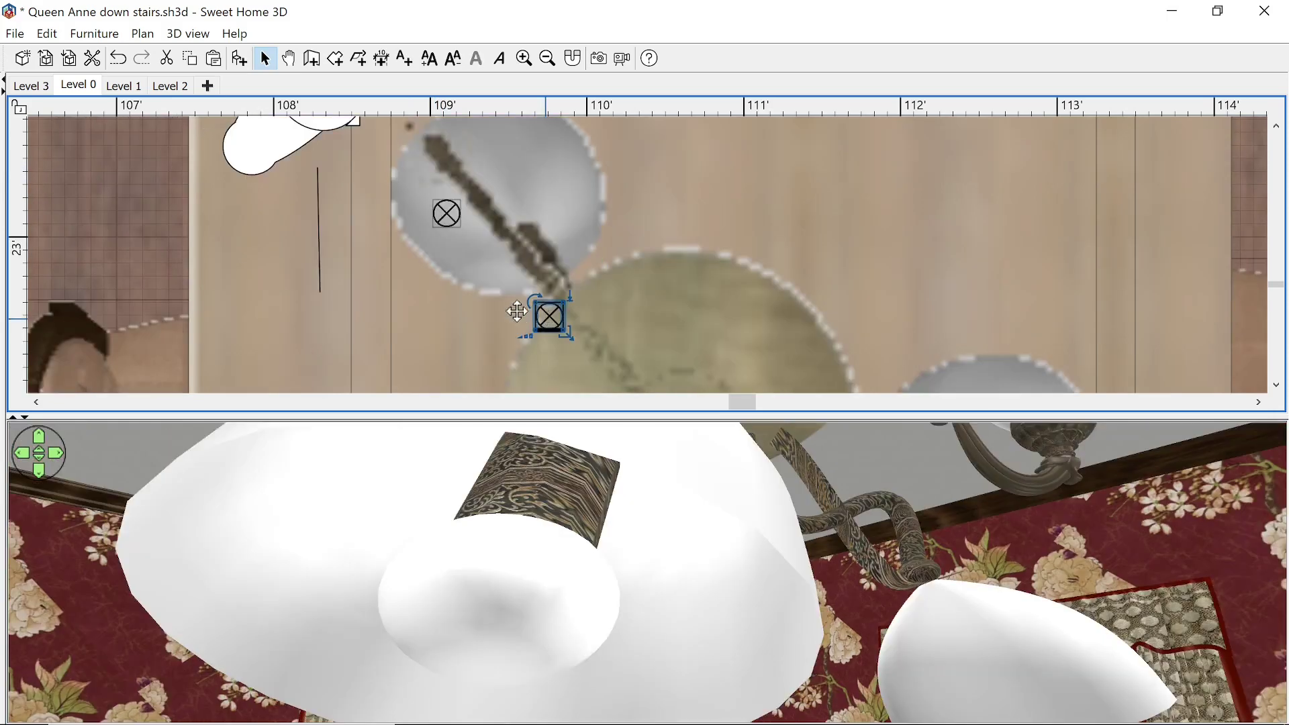
- Position the duplicate light source beside the first one within the shade and select both lights together
left_click_drag(545, 317, 450, 173)
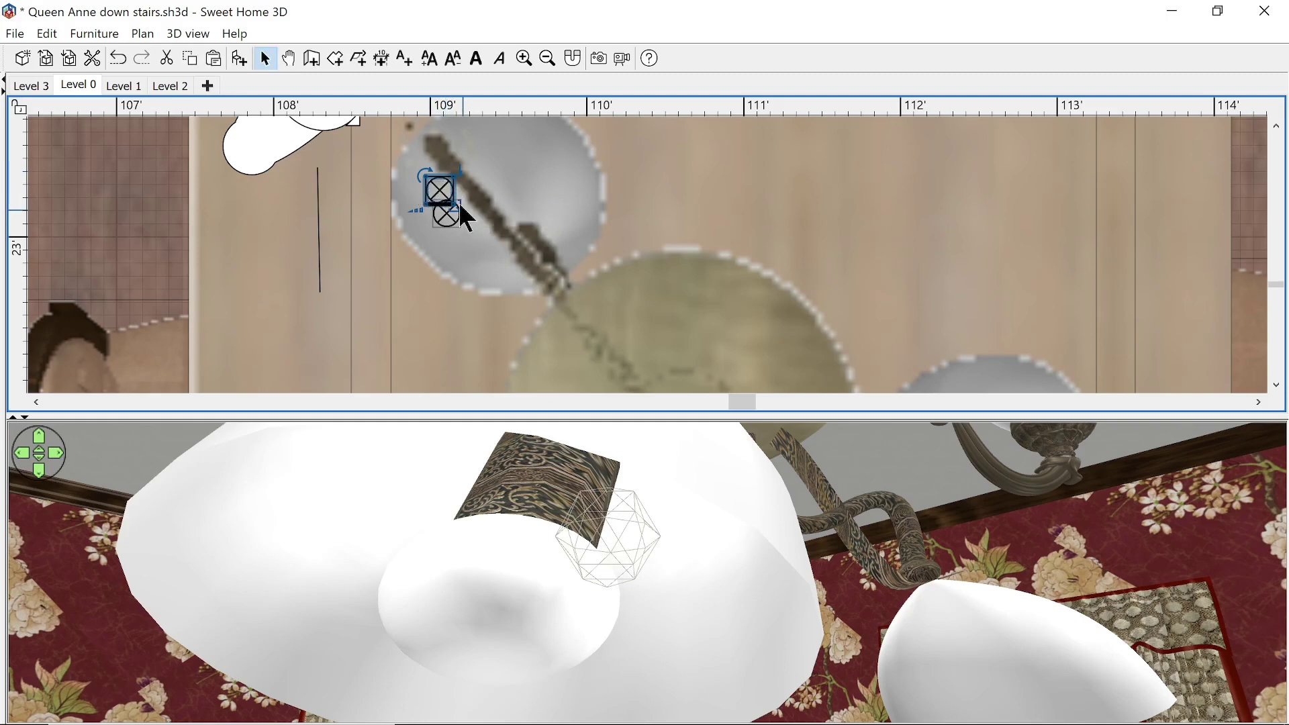
scroll(461, 215, "up", 3, "ctrl")
scroll(441, 192, "down", 1, "ctrl")
left_click_drag(411, 182, 407, 196)
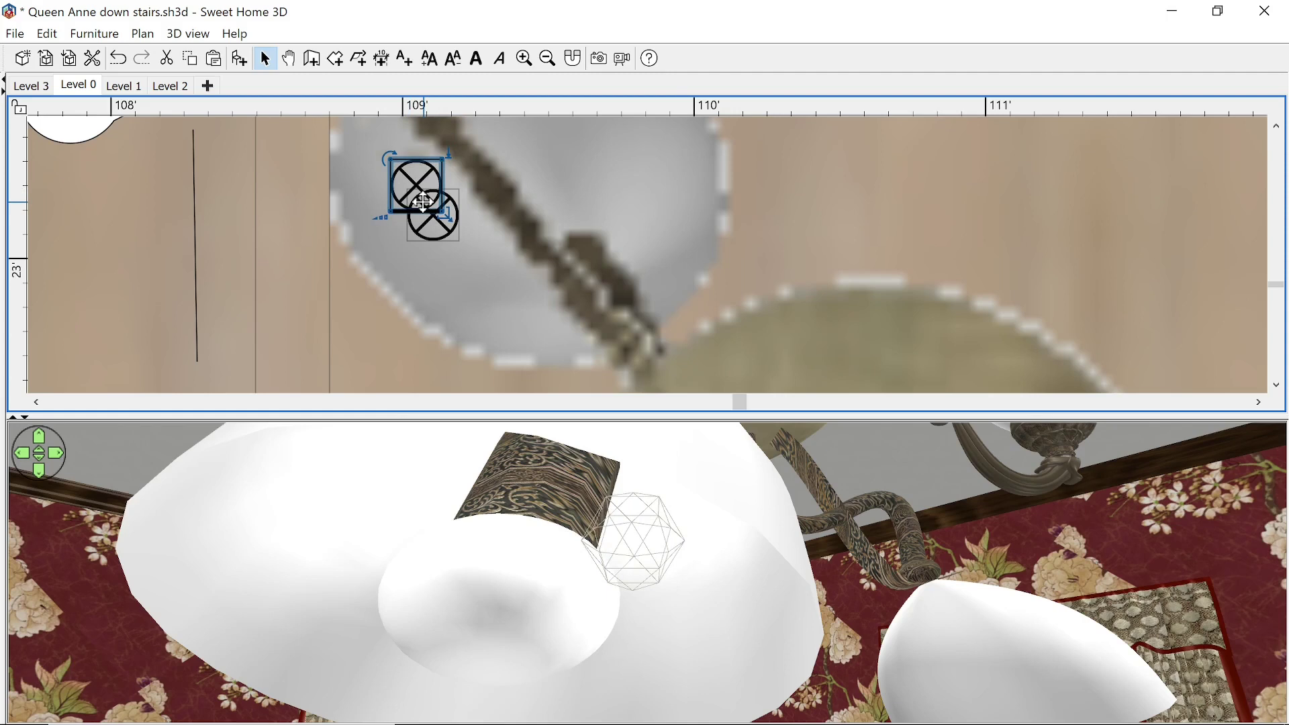
left_click(435, 227, "shift")
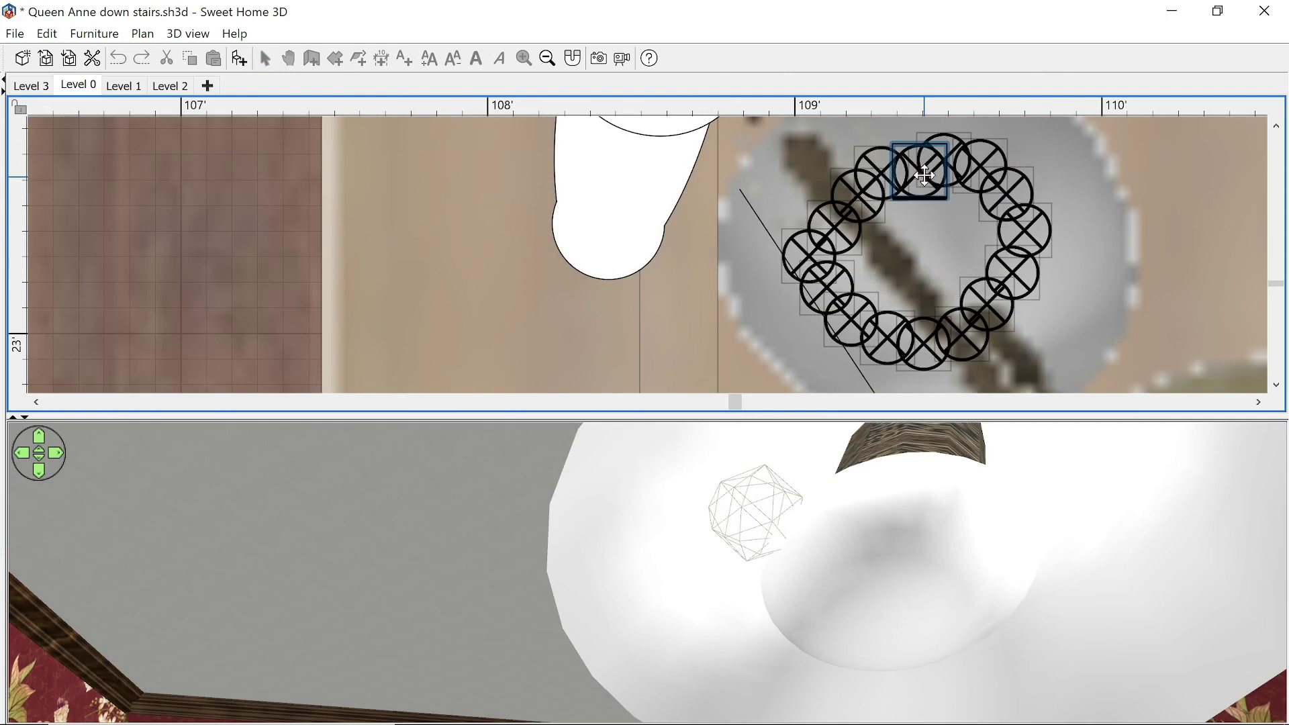
- Shift the misaligned light source outward into the ring of lights within the shade, and enlarge the 3D view over the plan
mouse_move(918, 172)
left_mouse_down()
mouse_move(930, 166)
mouse_move(911, 162)
left_mouse_up()
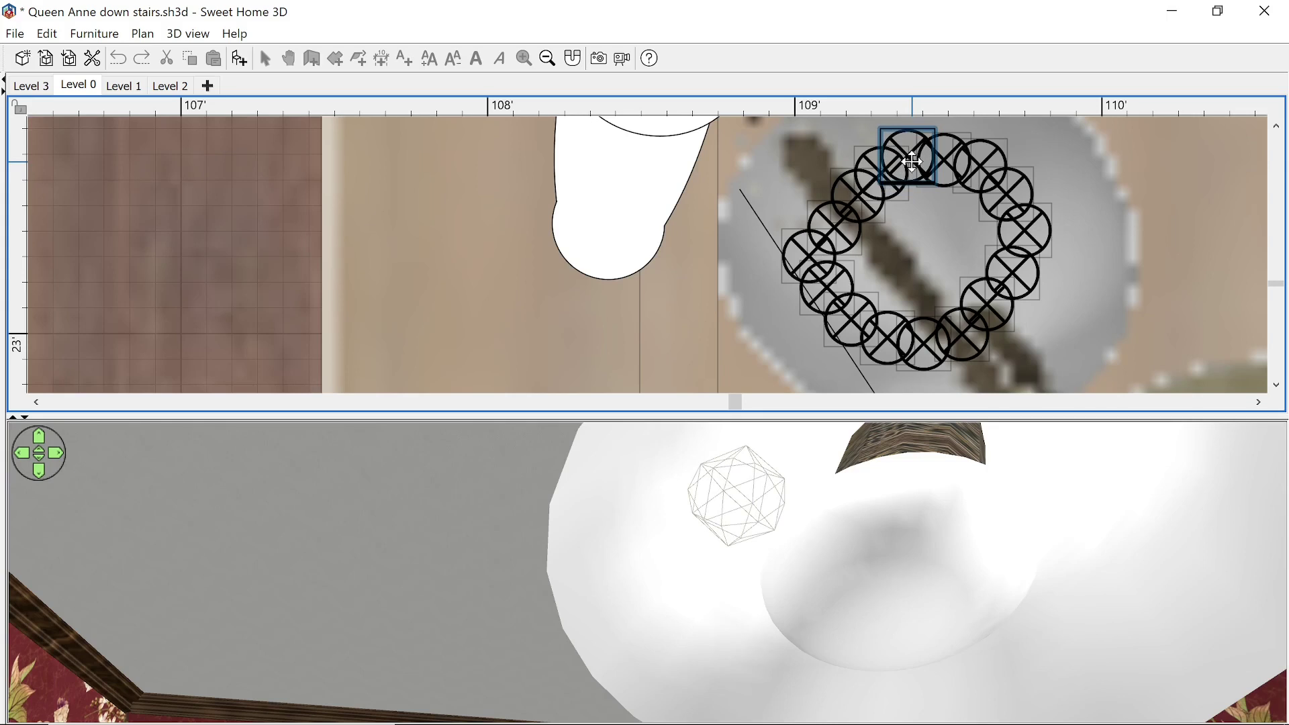
left_click_drag(911, 162, 911, 161)
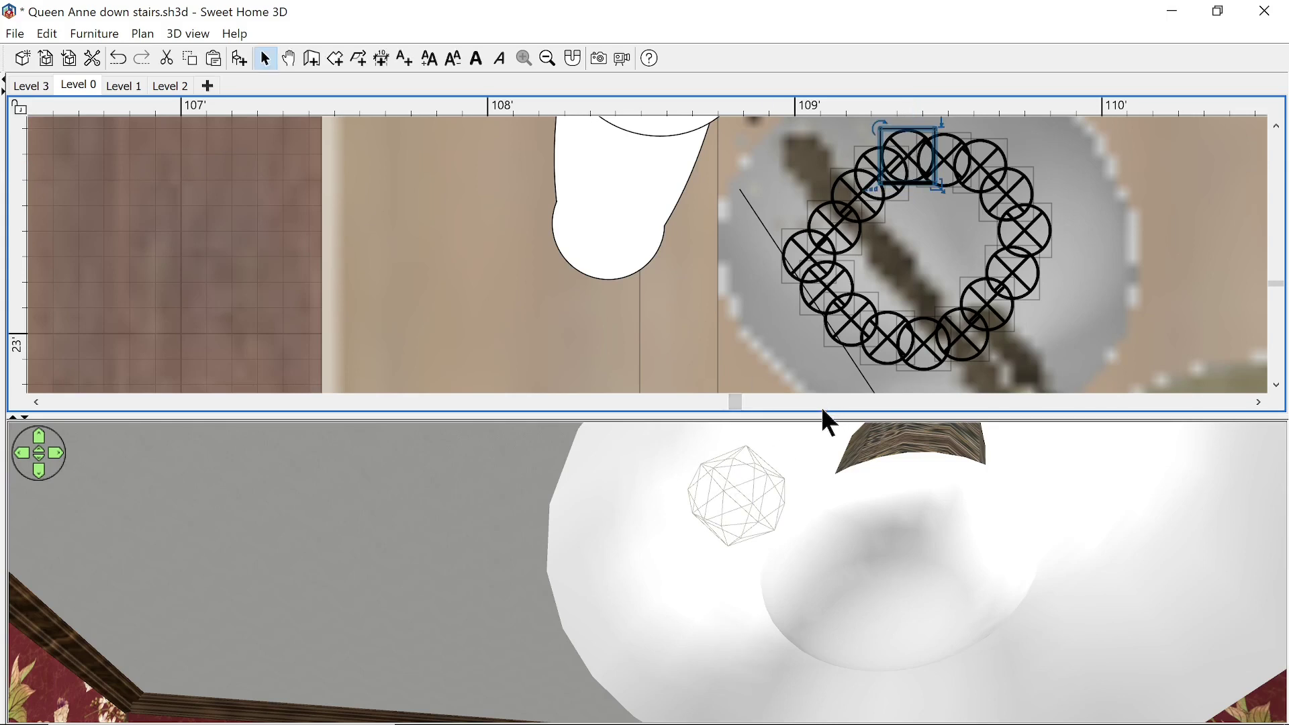
left_click_drag(820, 419, 794, 38)
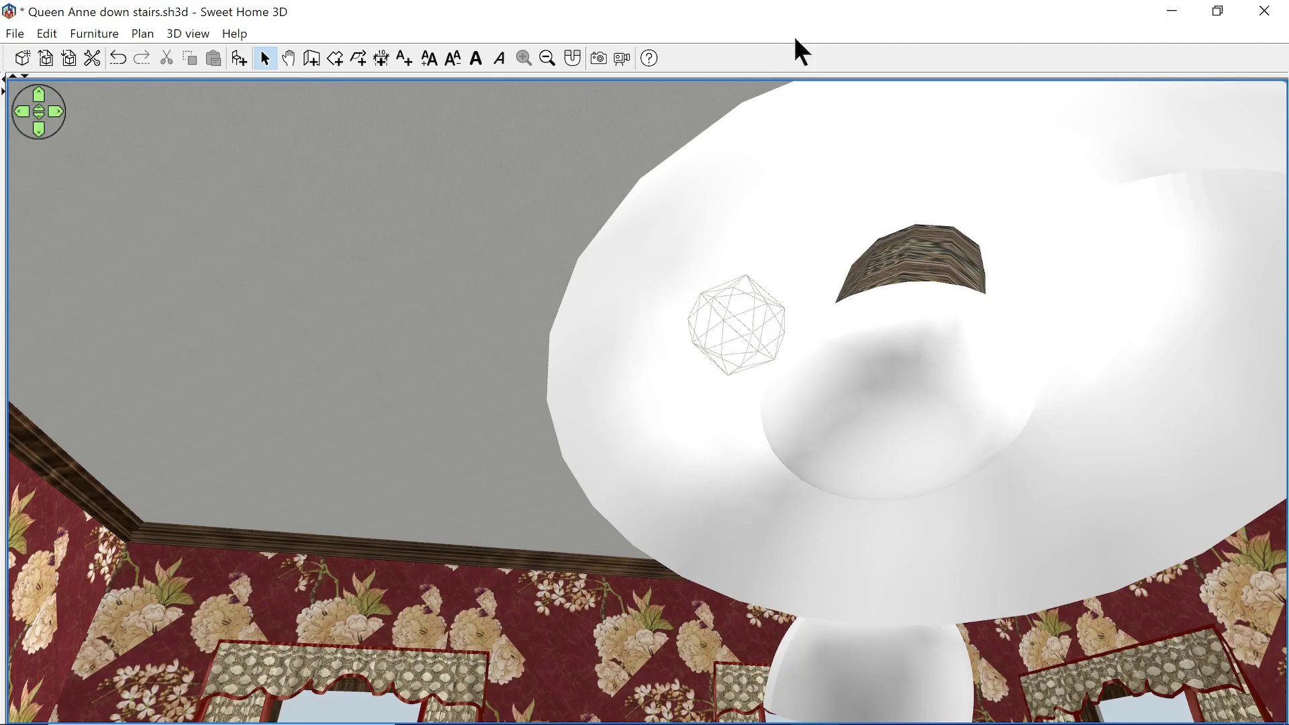
- Back the virtual visitor away from the glass shade to examine the light placement on the whole dining room chandelier
left_click_drag(743, 385, 728, 473)
scroll(812, 367, "up", 3)
scroll(556, 456, "down", 2)
scroll(732, 483, "down", 6)
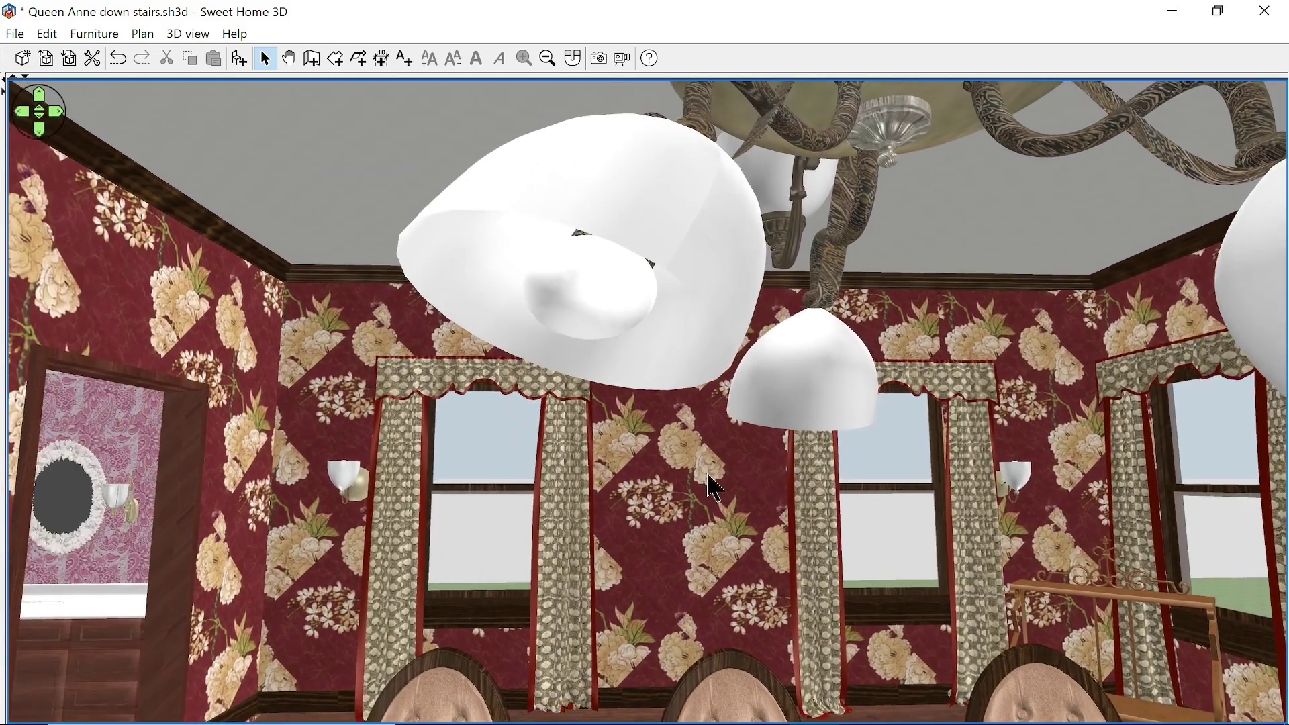
scroll(713, 488, "down", 2)
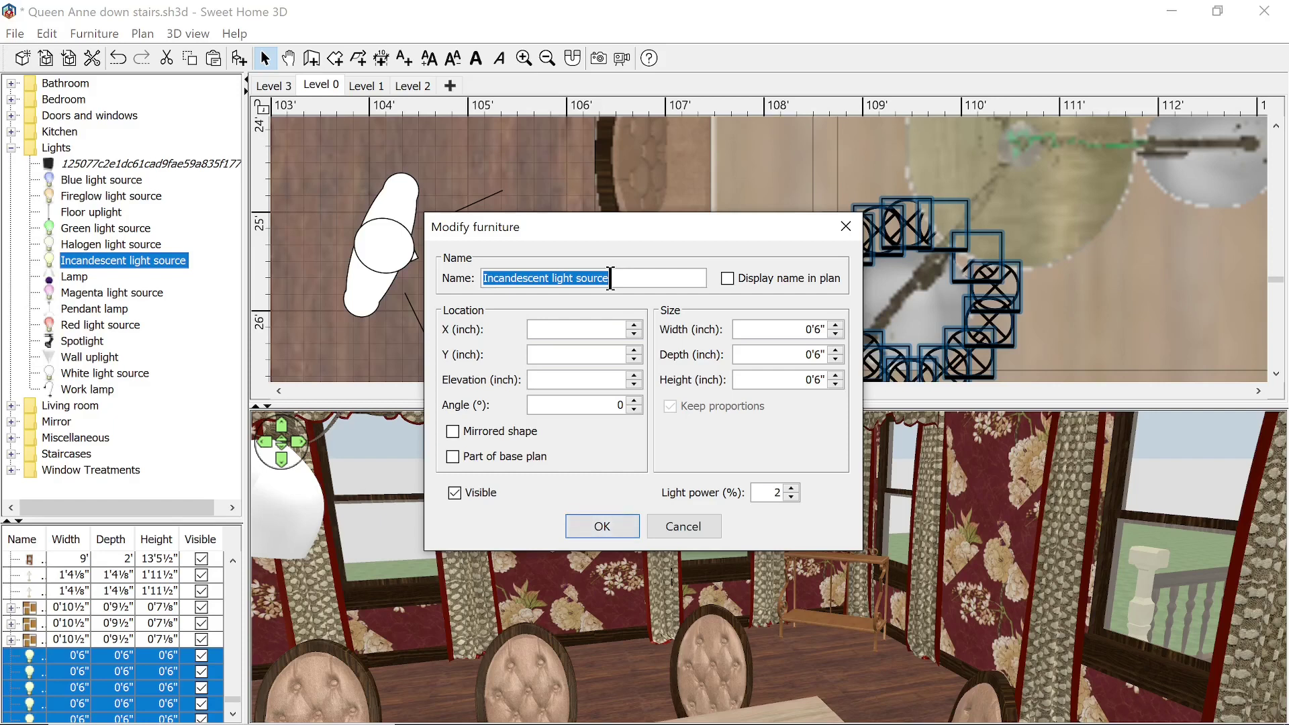
- Name the selected ring of lights "shade set", and duplicate a light source to extend the arc of lights around the shade
type("shade")
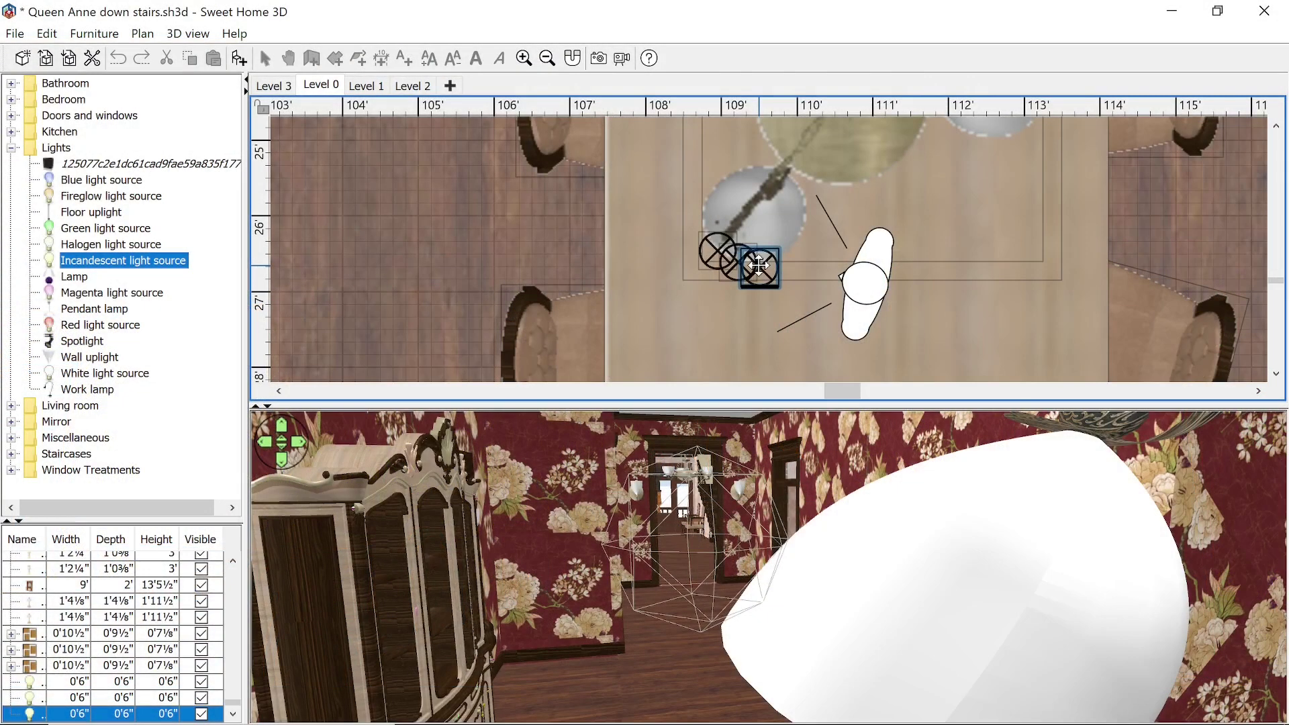
left_click_drag(758, 265, 757, 267)
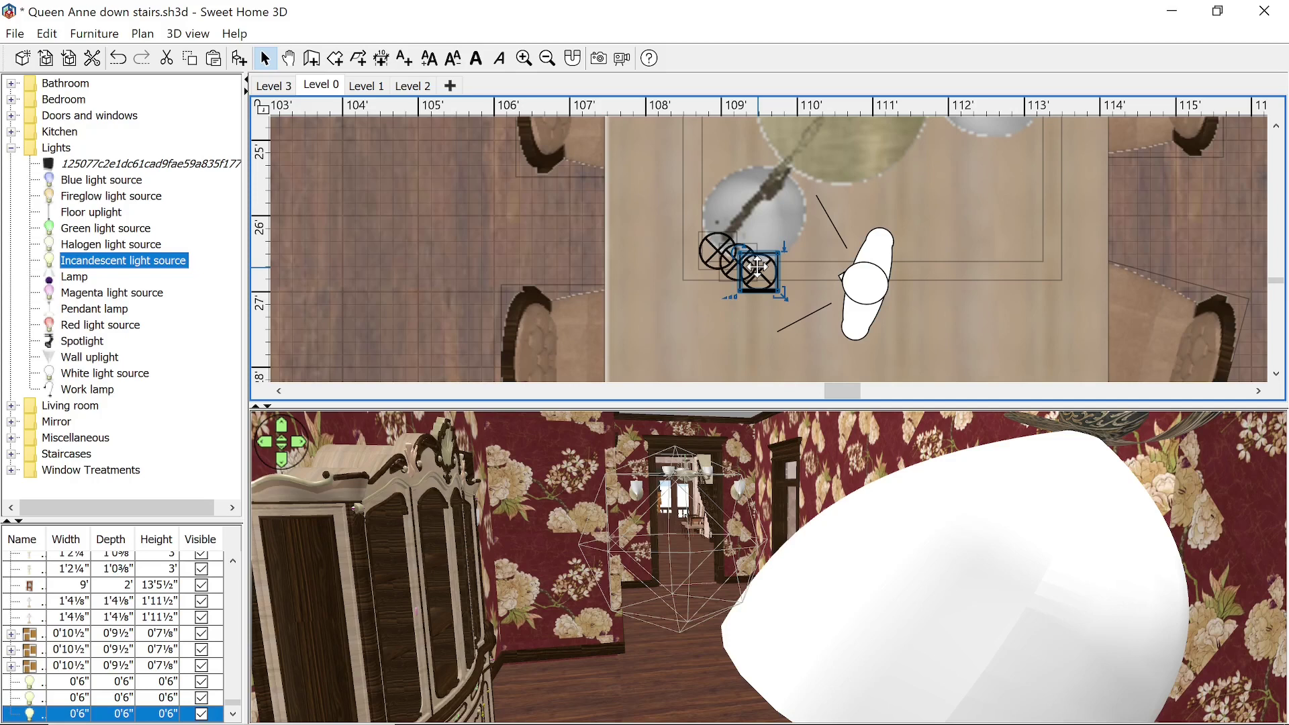
left_click_drag(757, 267, 787, 273, "alt")
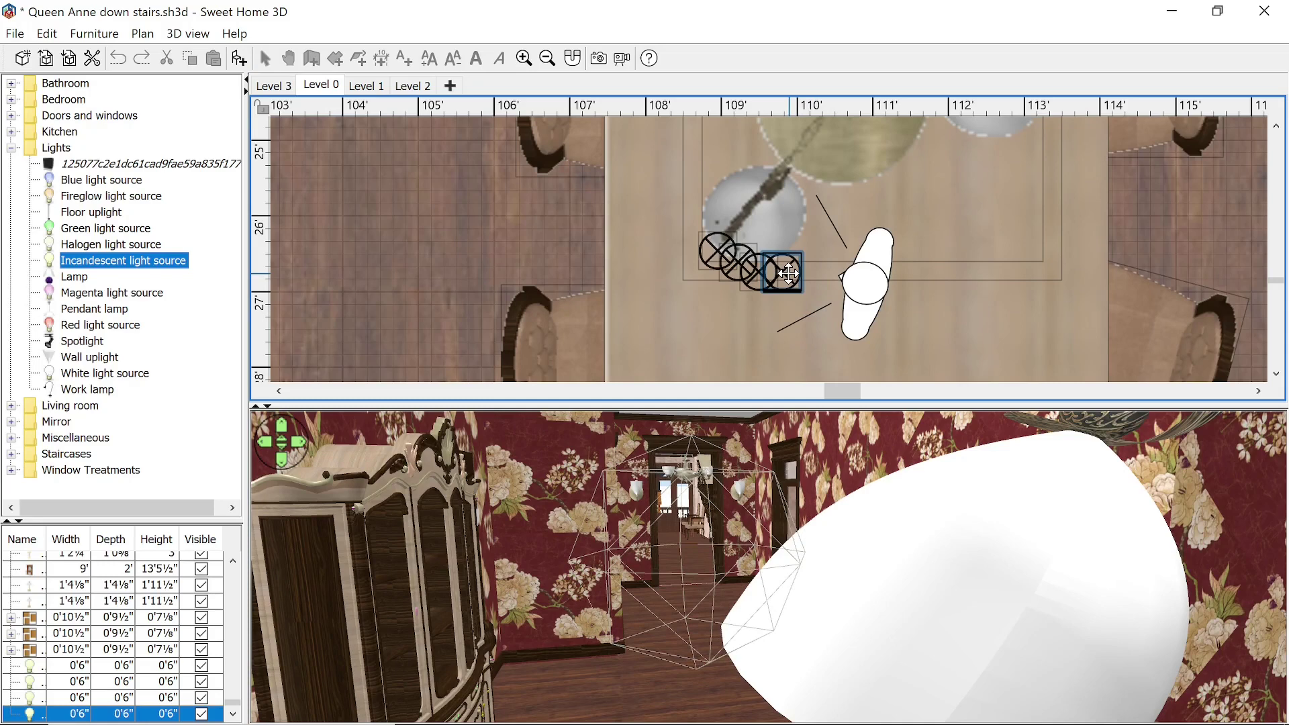
left_click_drag(787, 273, 786, 269)
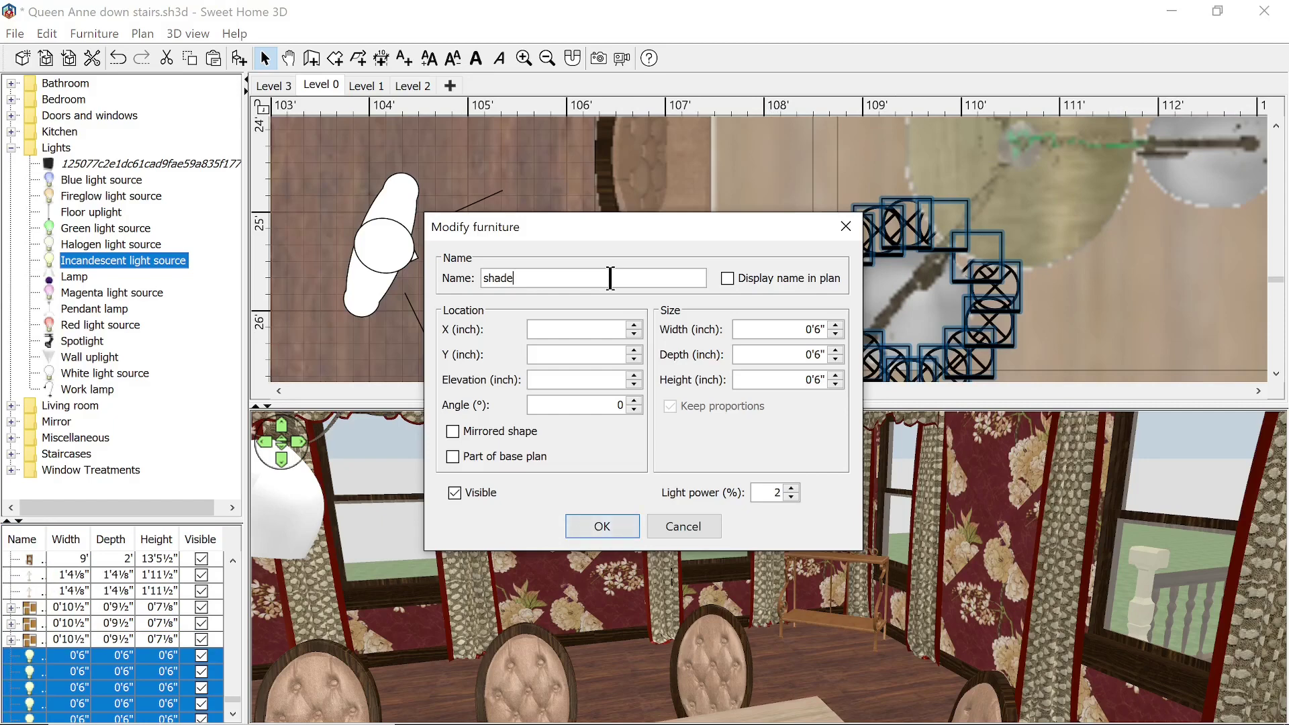
type("set")
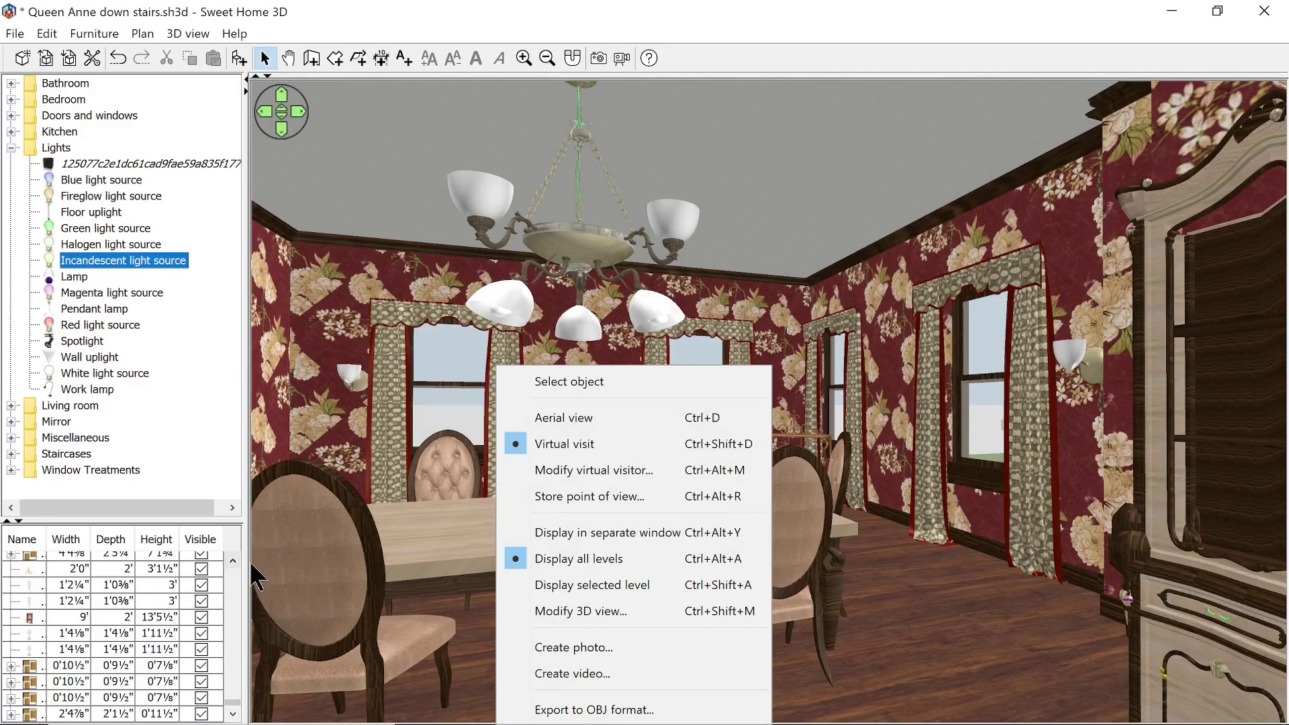
- Enlarge the 3D view over the side lists and render a photo of the dining room
left_click_drag(246, 562, 3, 552)
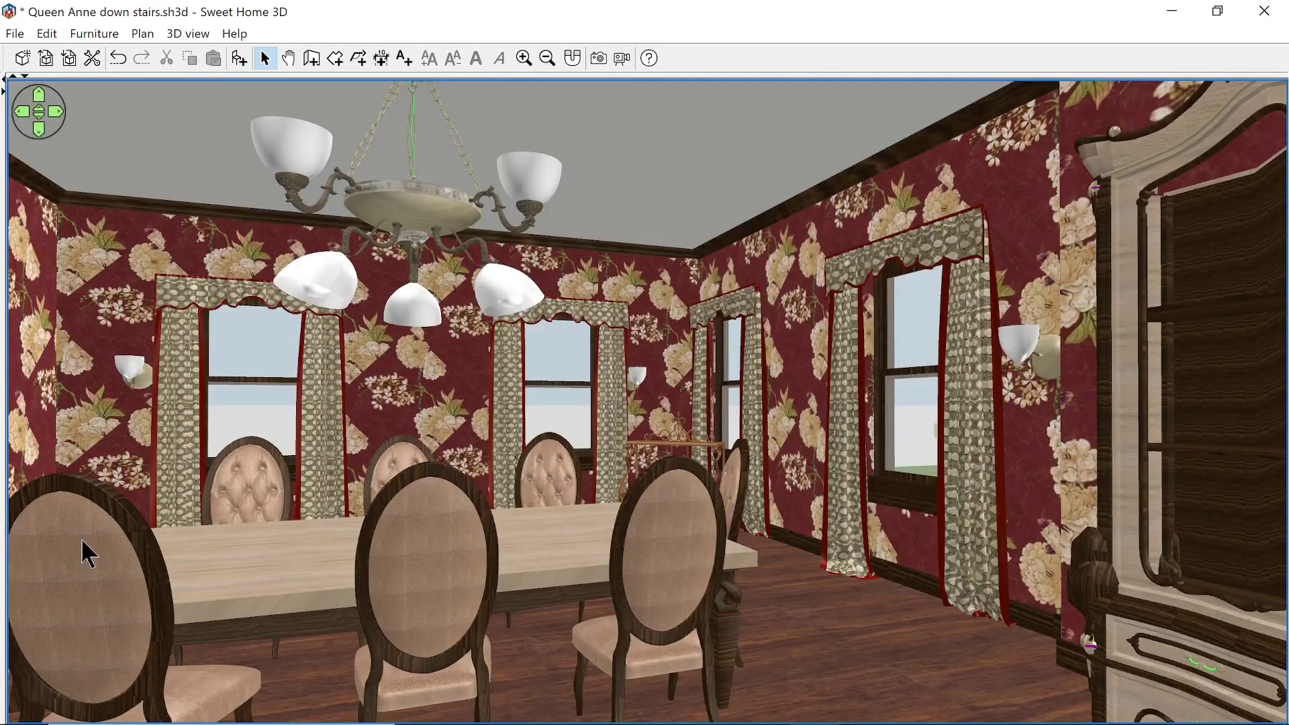
right_click(409, 516)
left_click(453, 648)
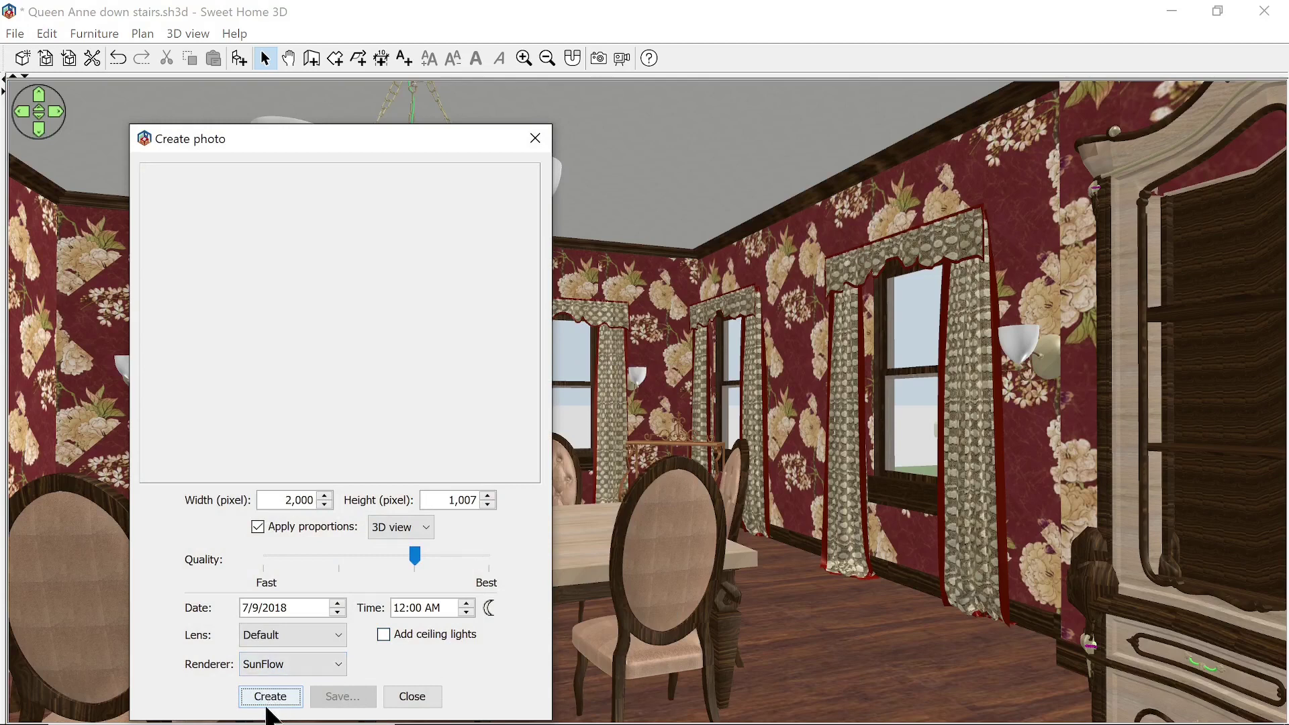
left_click(270, 698)
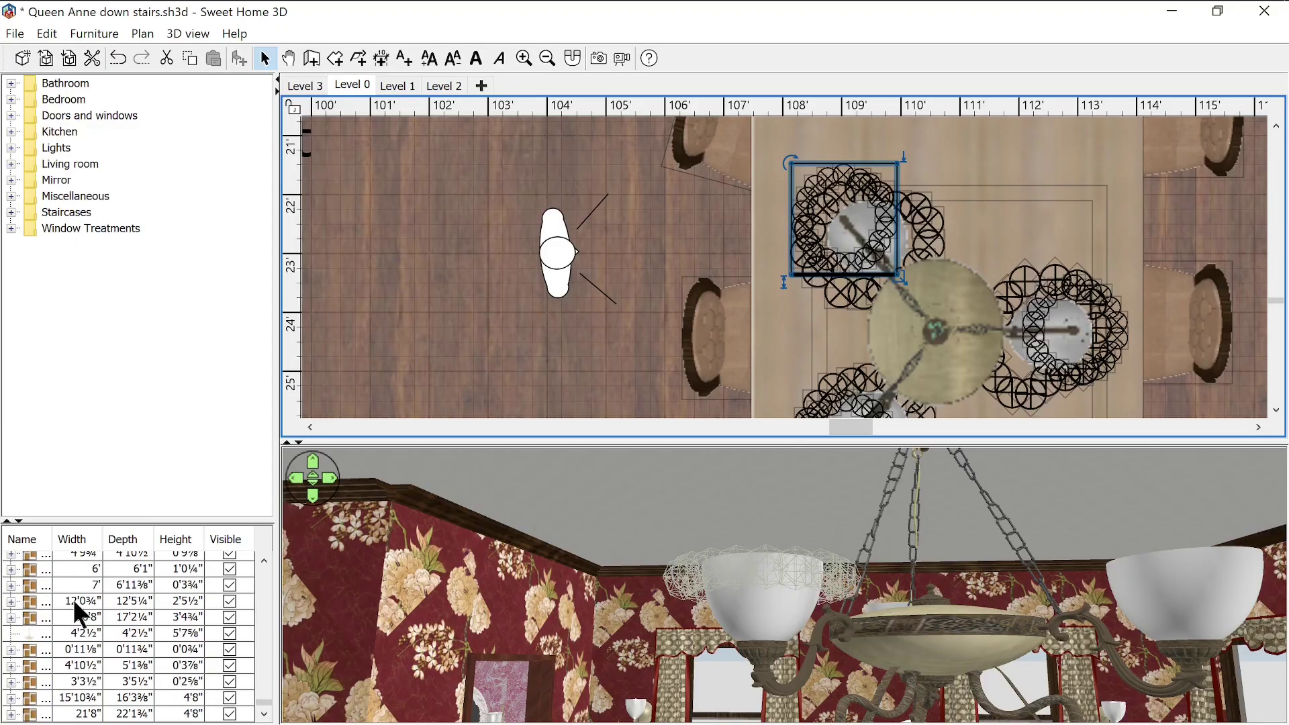
- Widen the plan and 3D view, and lower the grouped ring of lights at the upright shade to an elevation of 9'4"
scroll(72, 599, "up", 1)
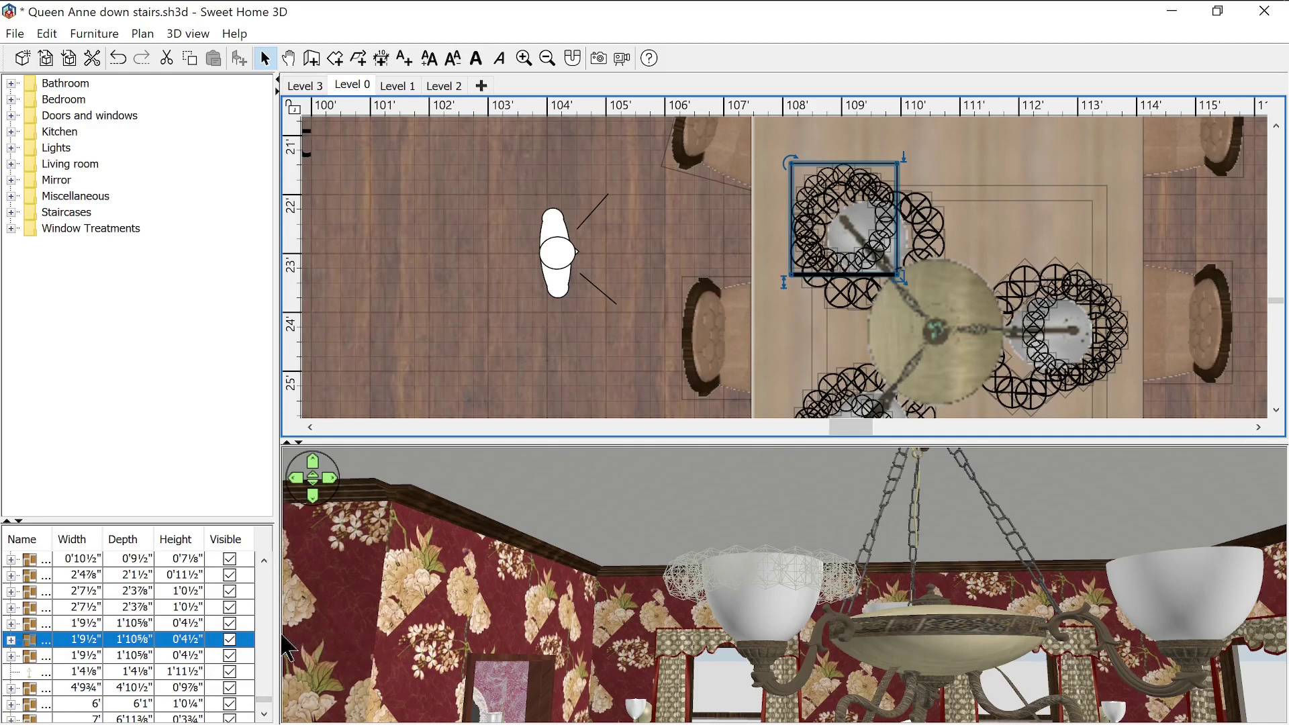
left_click_drag(278, 636, 4, 631)
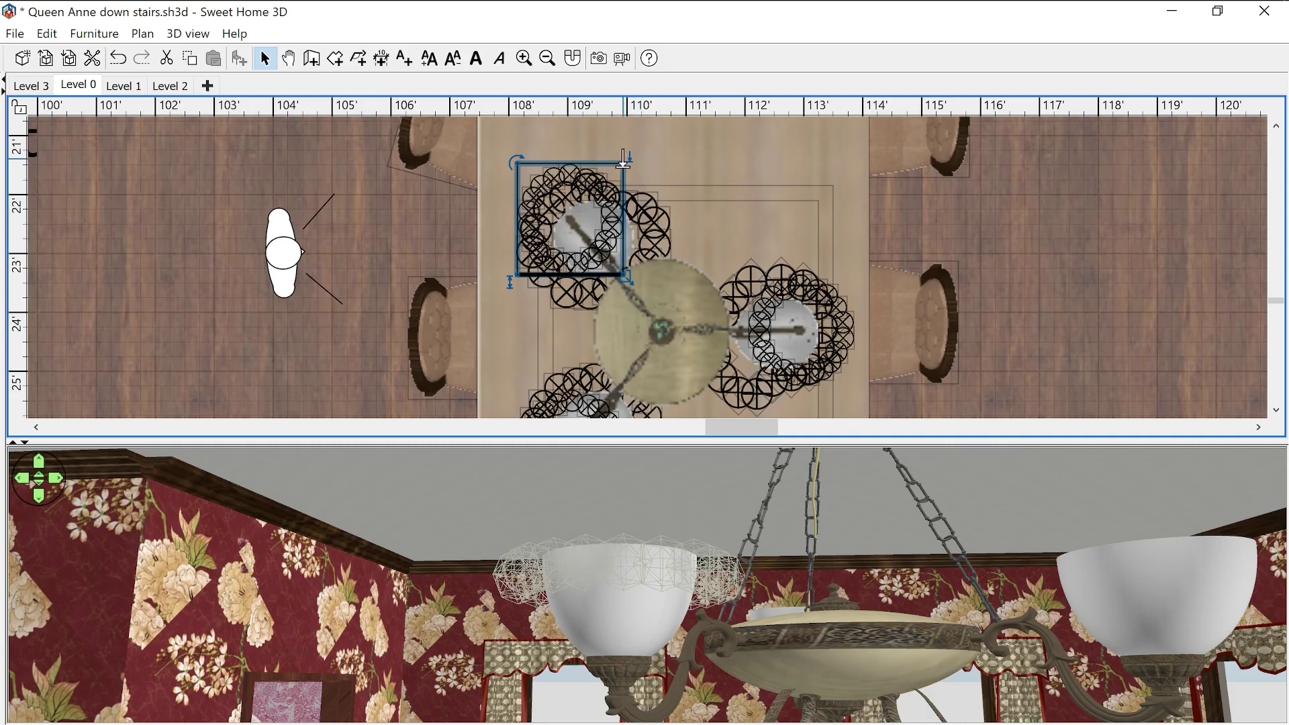
left_click_drag(625, 162, 617, 180)
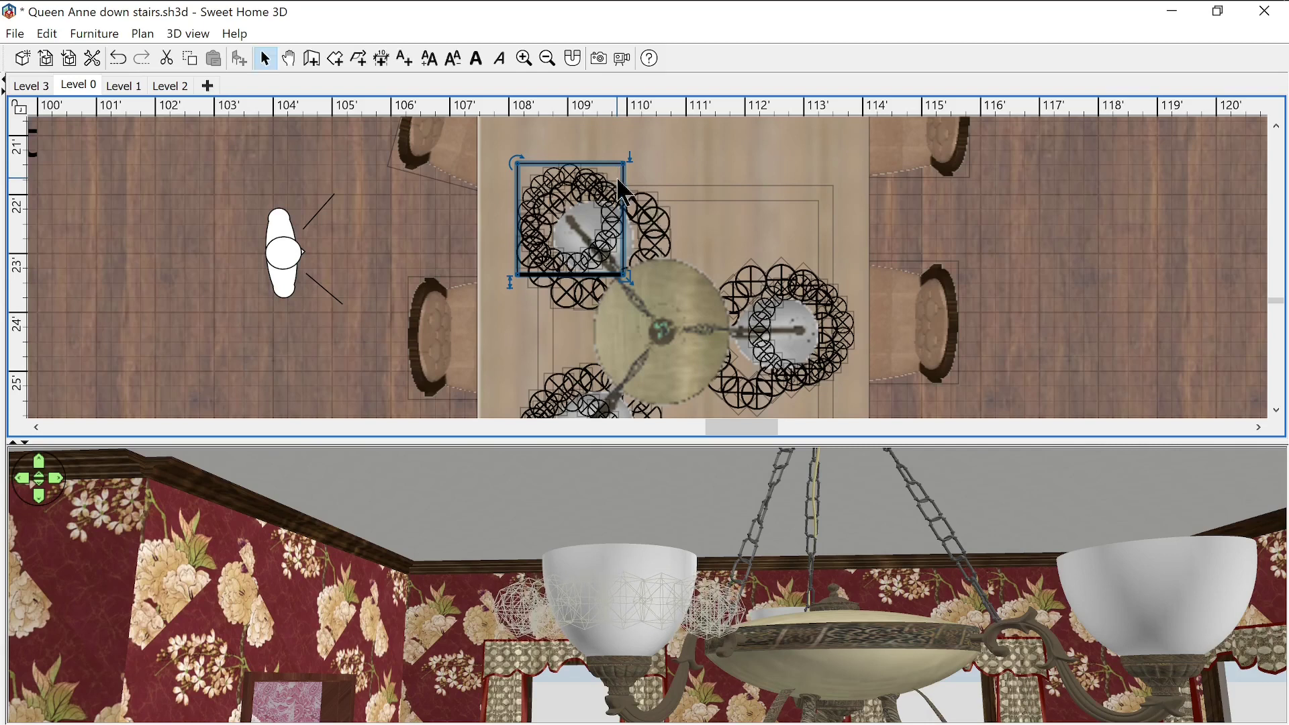
- Set the light power of all incandescent light sources in the upright shade's ring to 2%
double_click(582, 596)
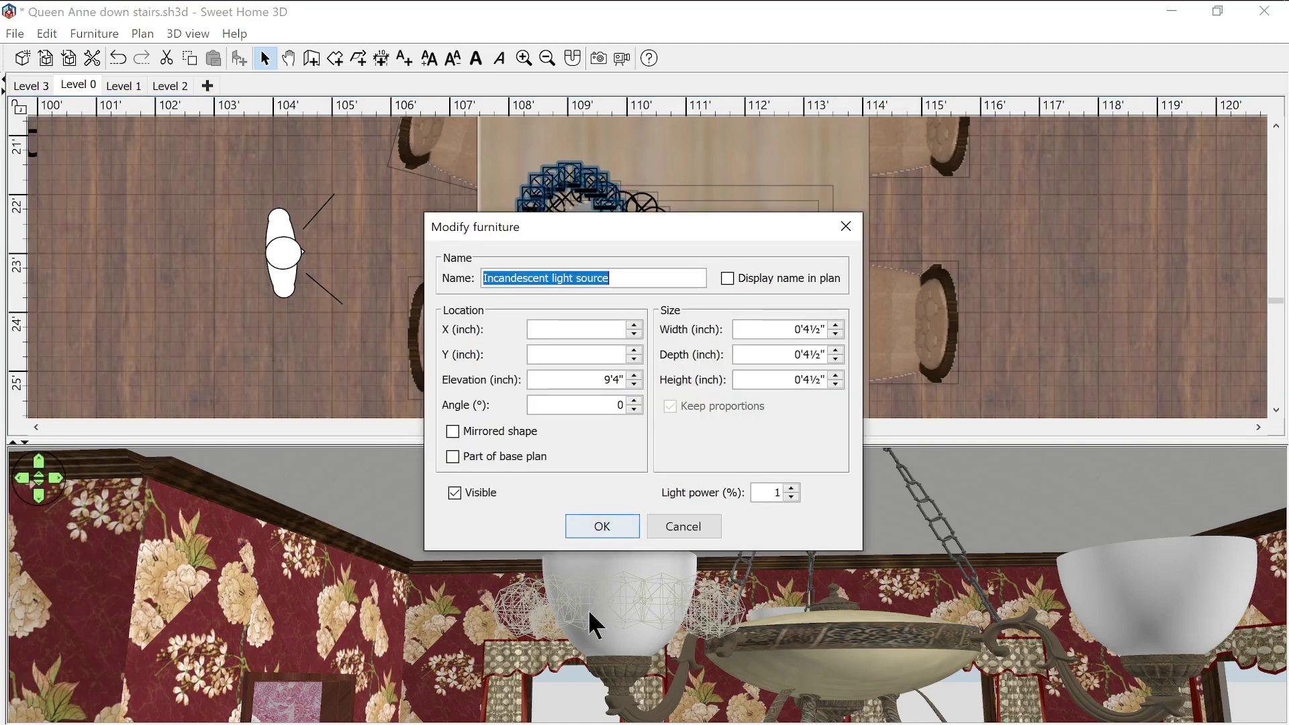
left_click(761, 496)
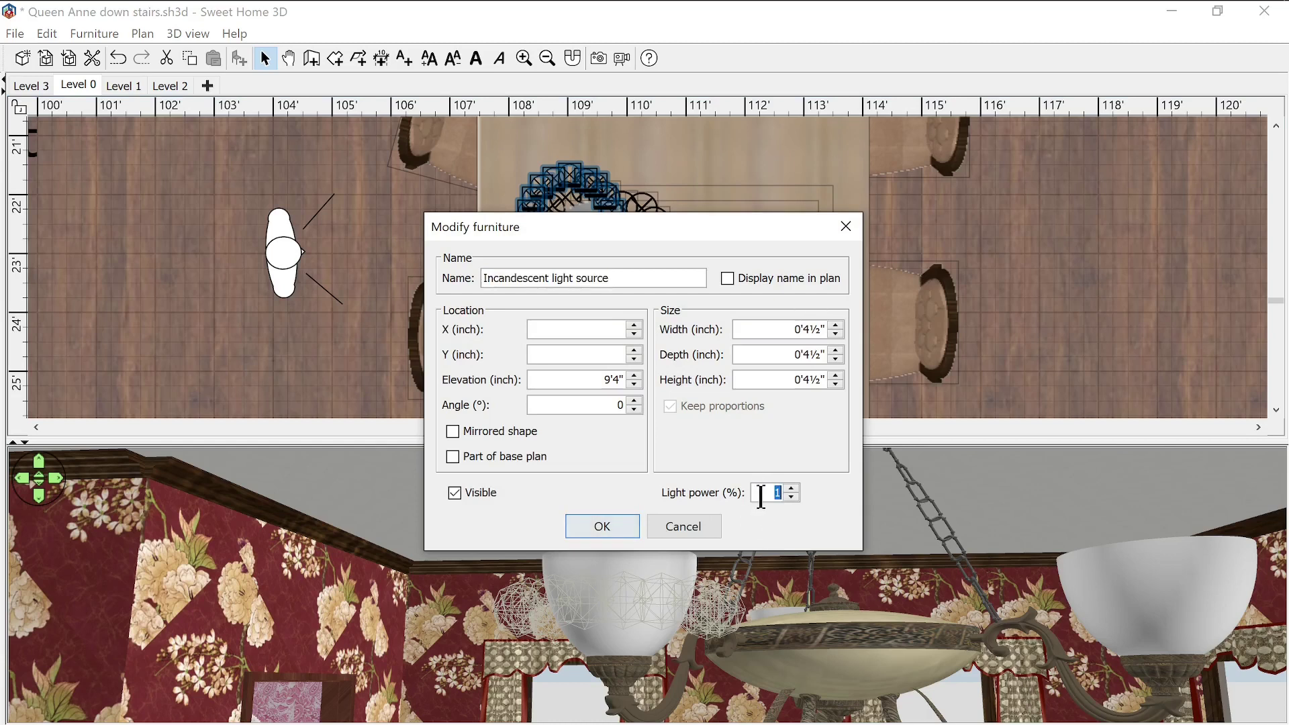
type("2")
key("Return")
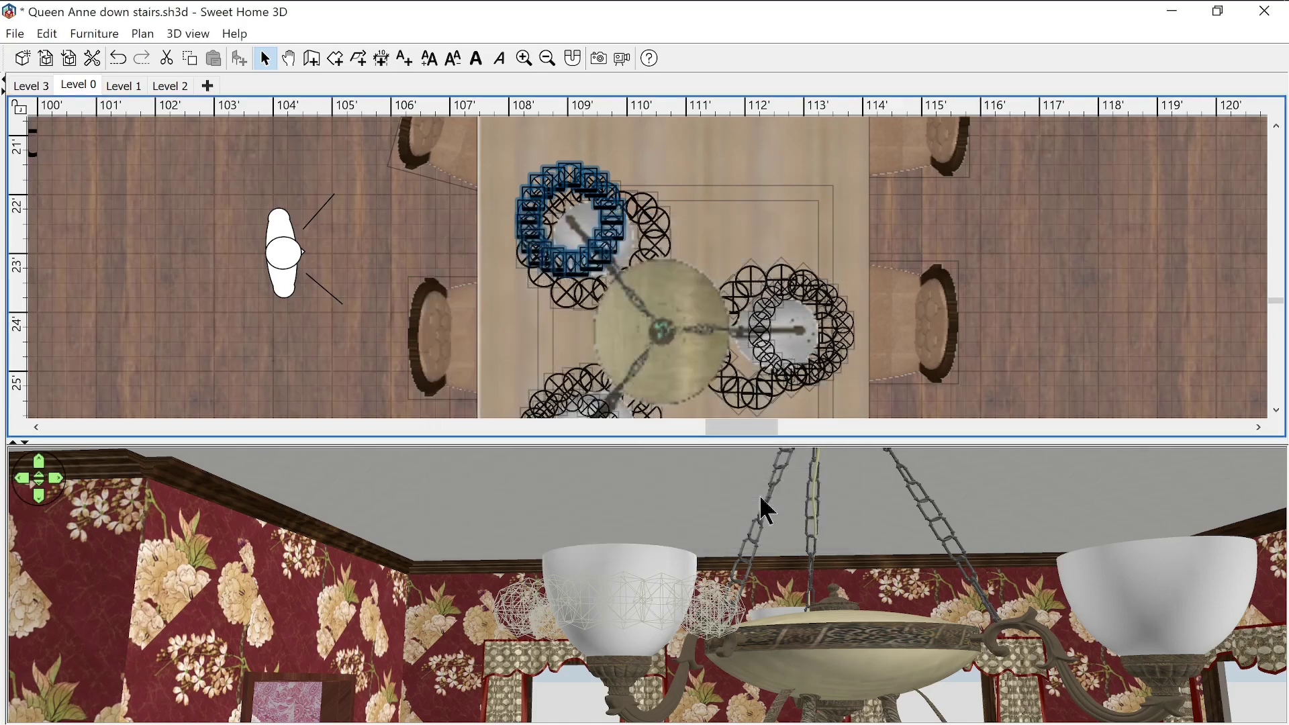
- Move a single light source within the upright shade's ring, and undo the edits back to the grouped ring
left_click(339, 328)
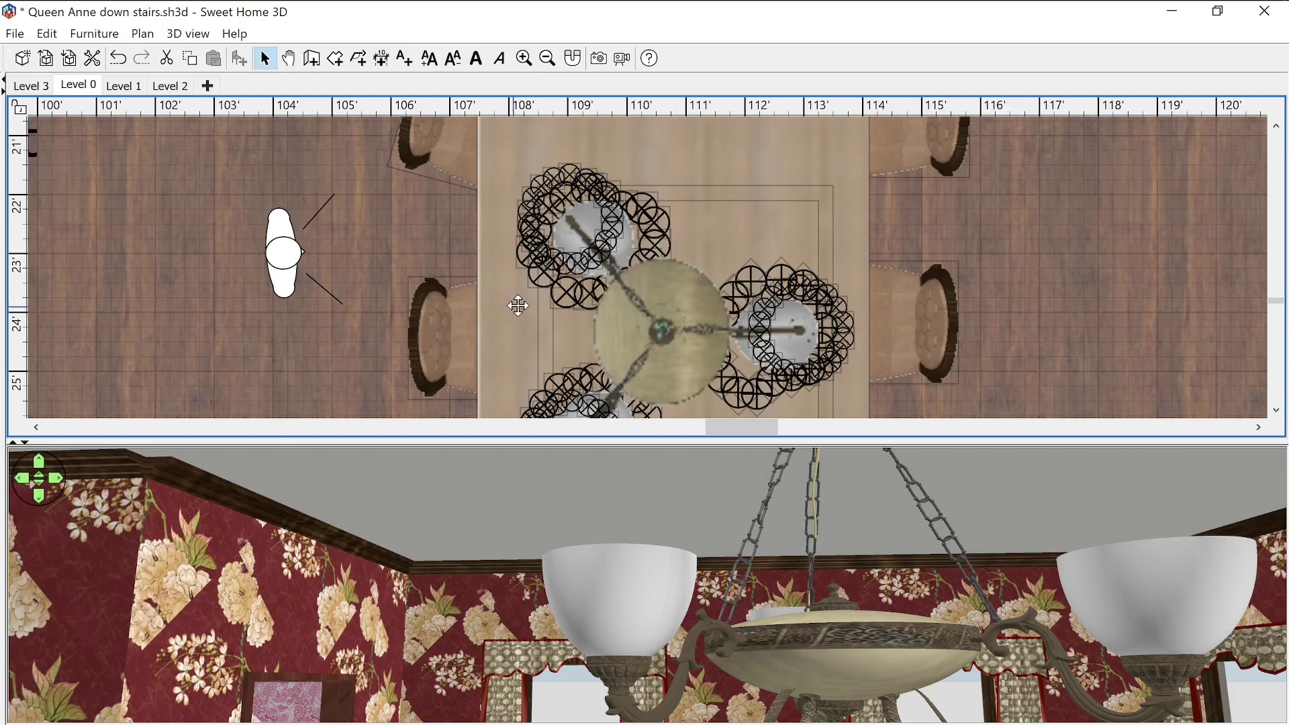
left_click(575, 269)
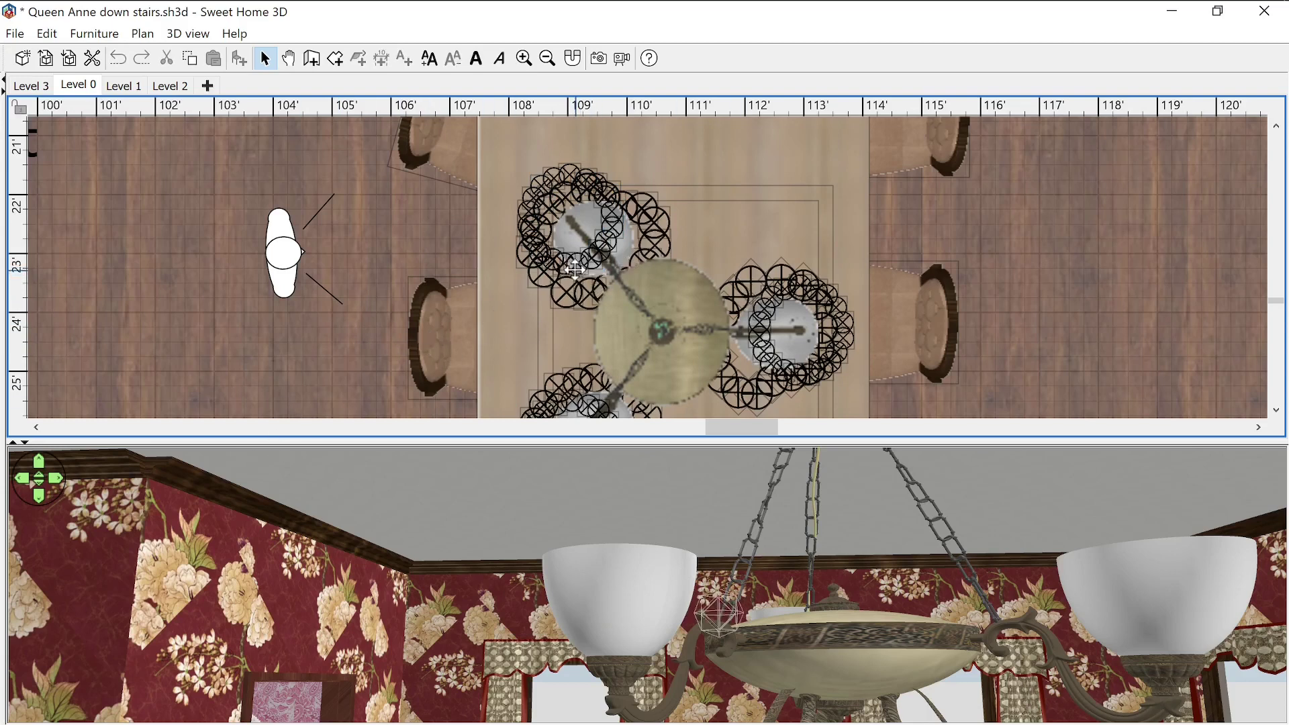
left_click_drag(608, 238, 612, 214)
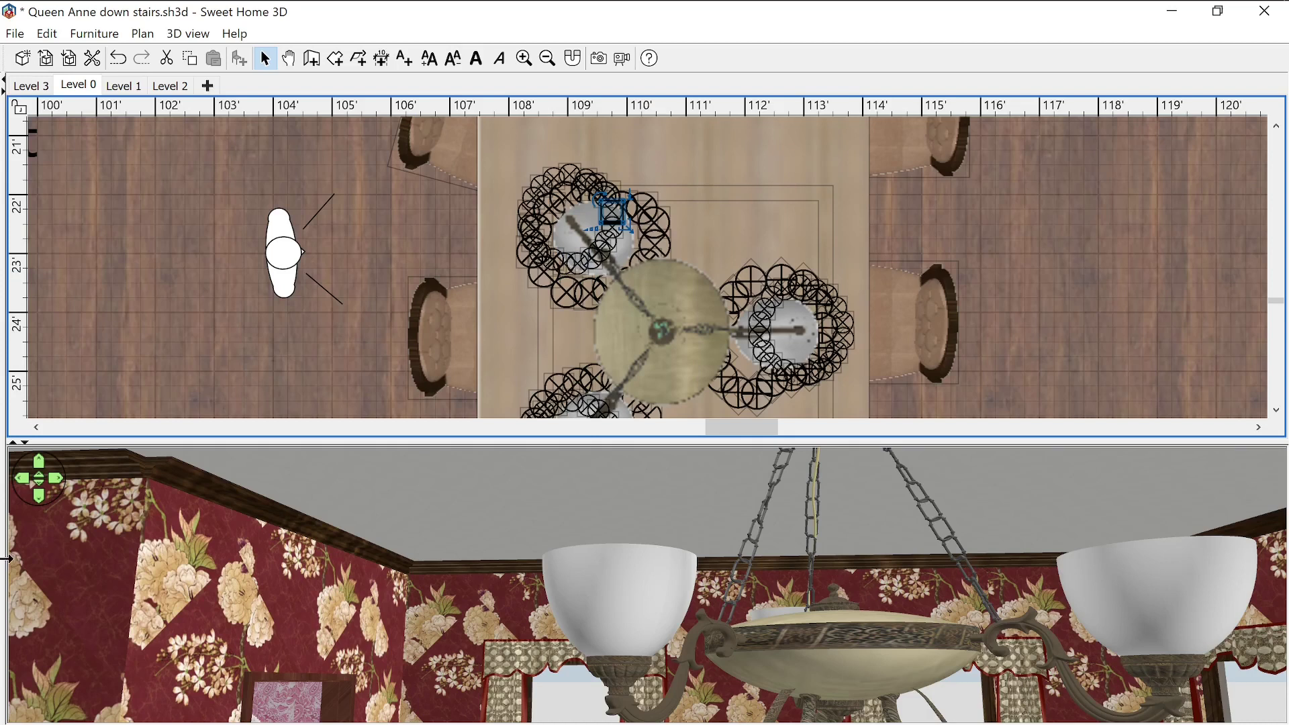
key("ctrl+z")
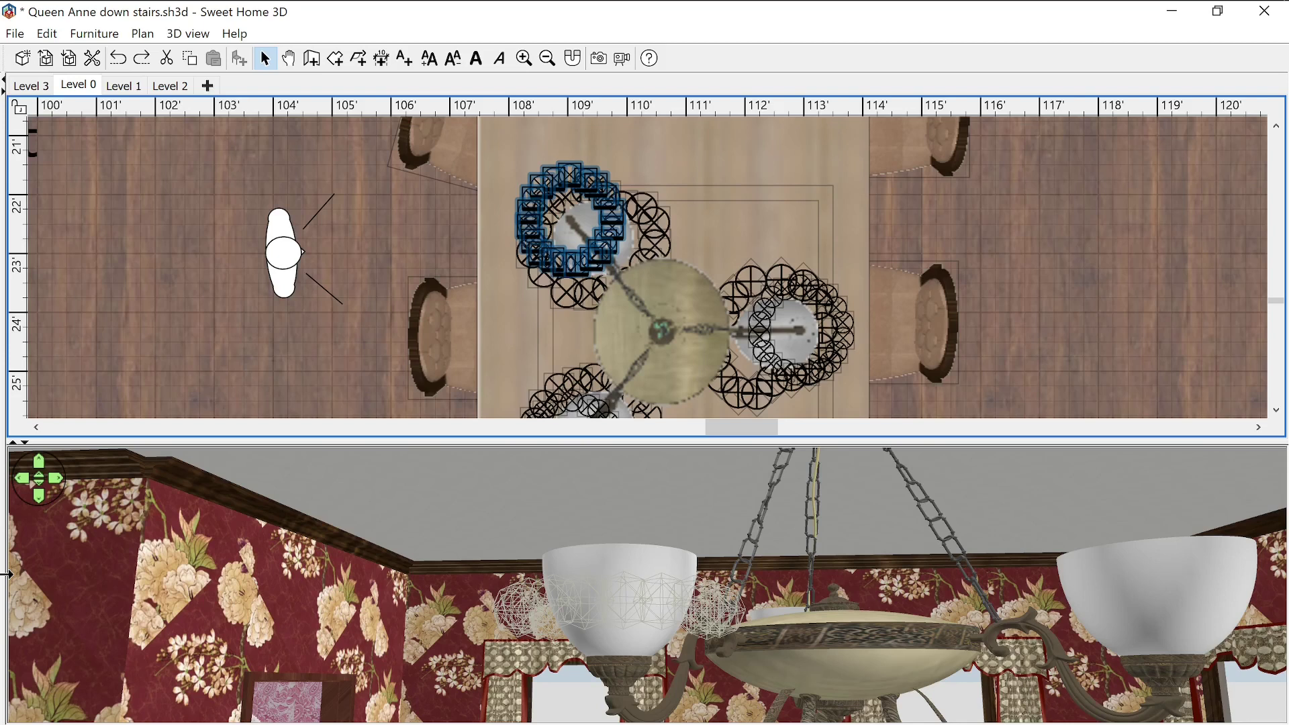
key("ctrl+z")
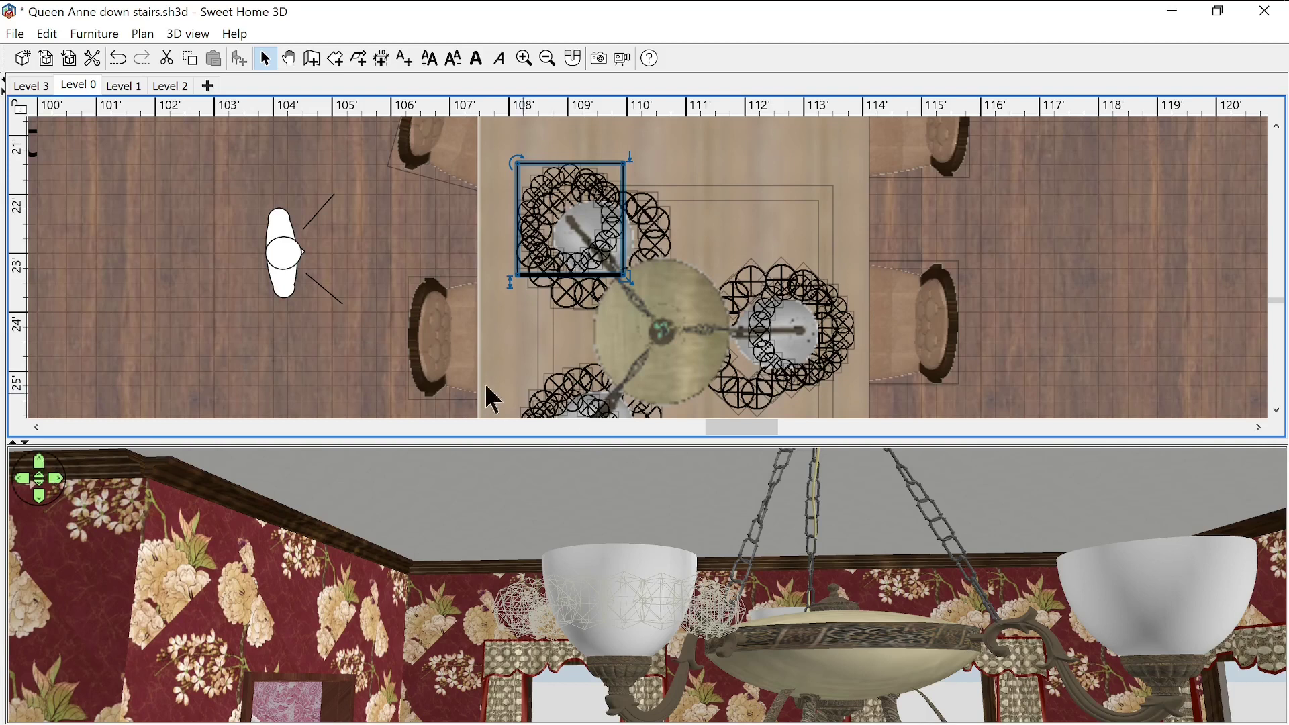
- Raise the large light source beside the dining table to an elevation of about 6'4½"
scroll(599, 339, "down", 3)
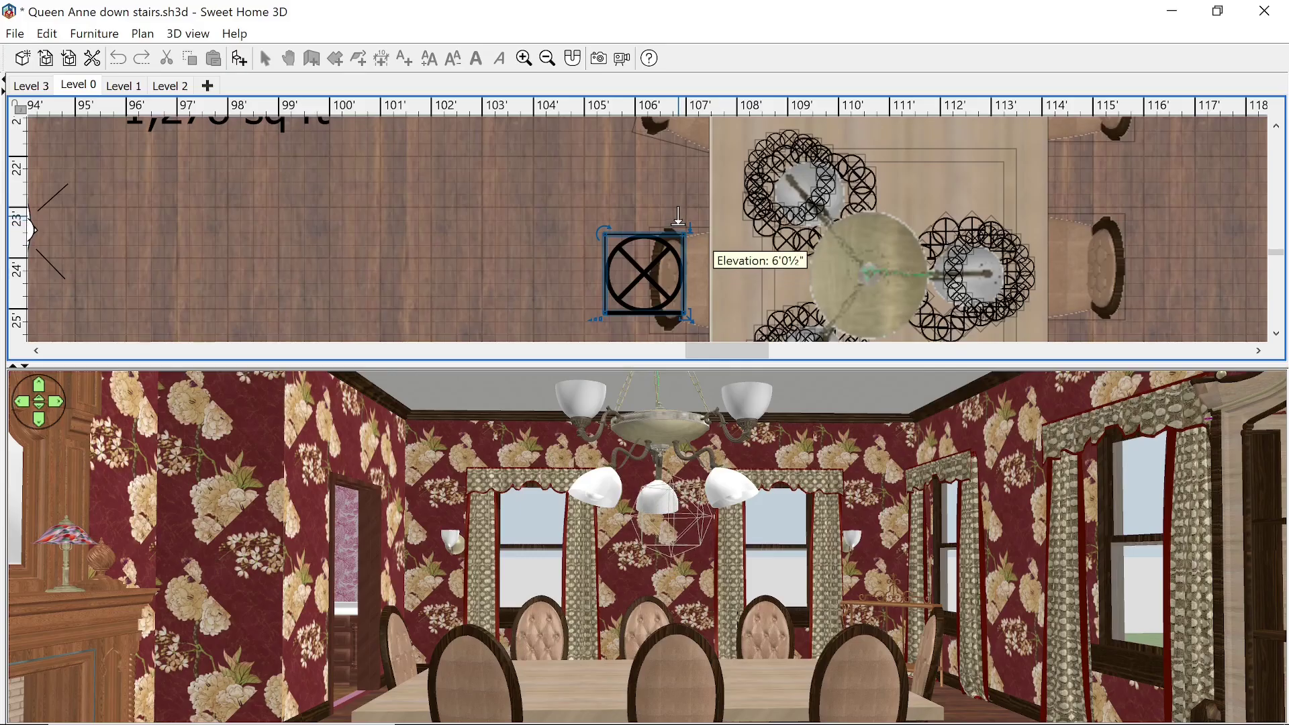
left_click_drag(673, 219, 671, 201)
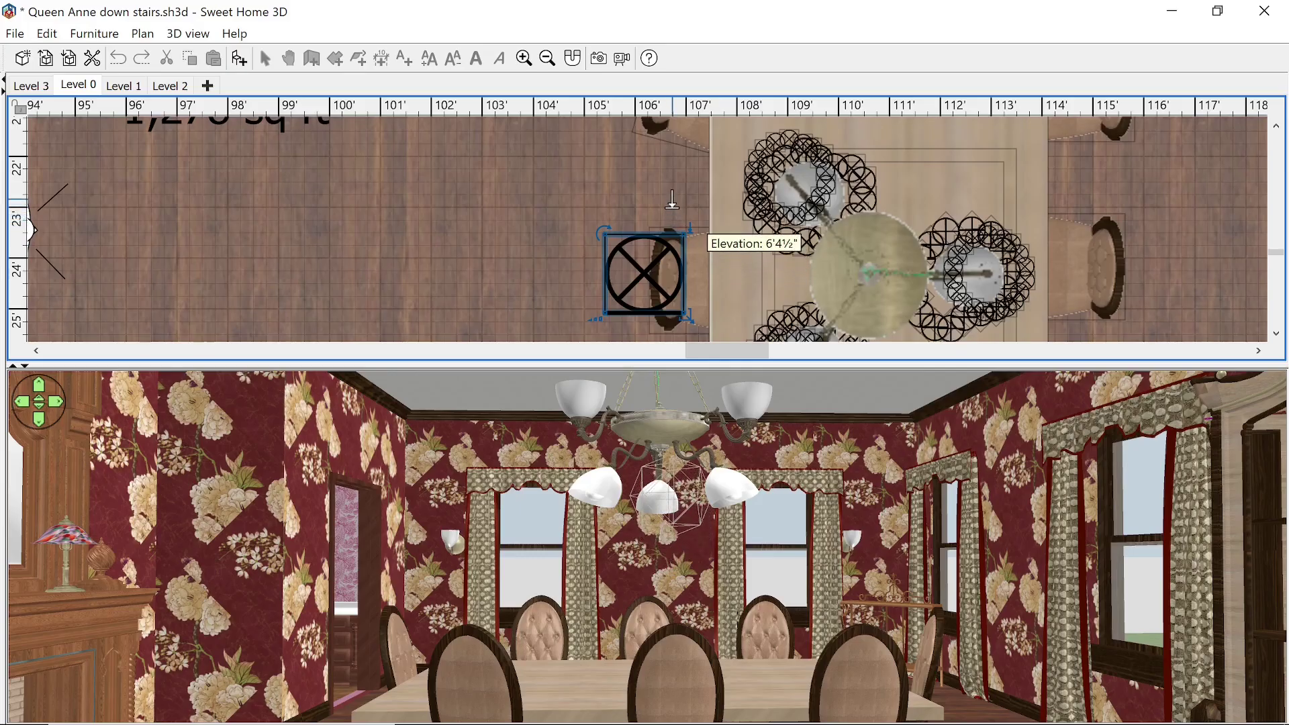
left_click_drag(671, 196, 670, 197)
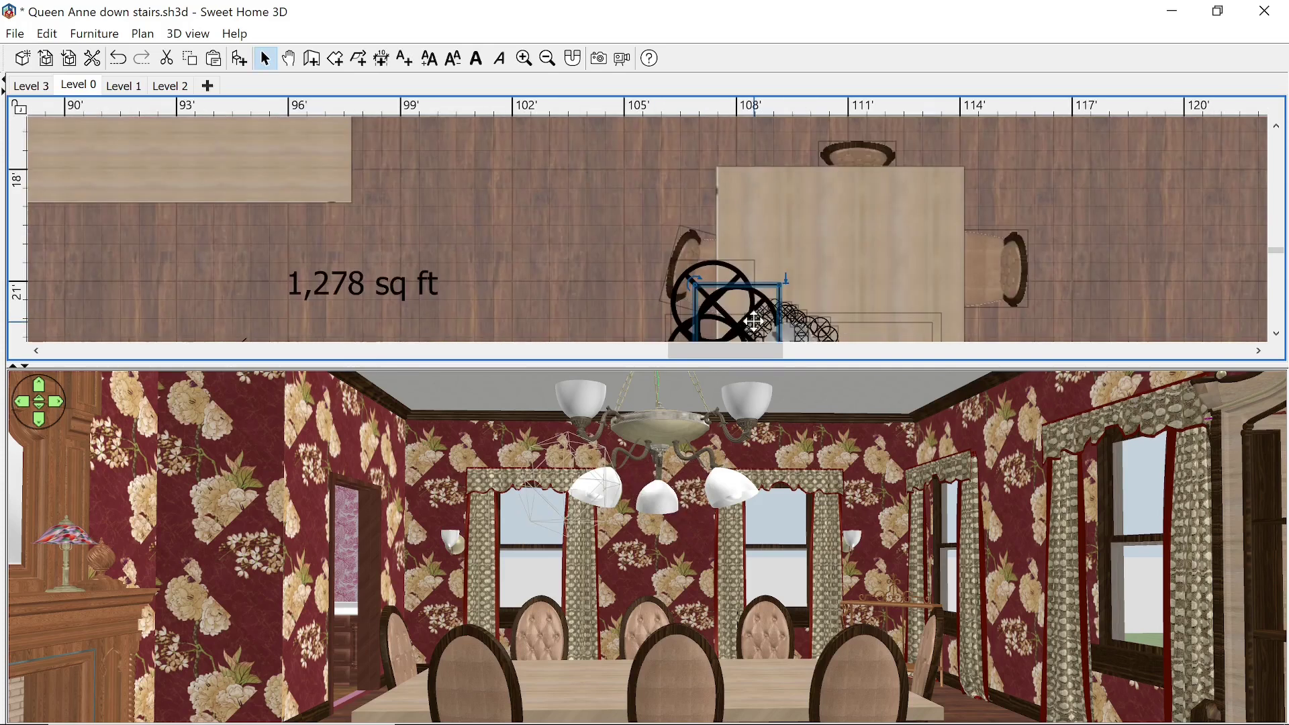
- Position the duplicated 2'3" light sources to extend the large ring around the chandelier and dining table
left_click_drag(753, 319, 756, 247)
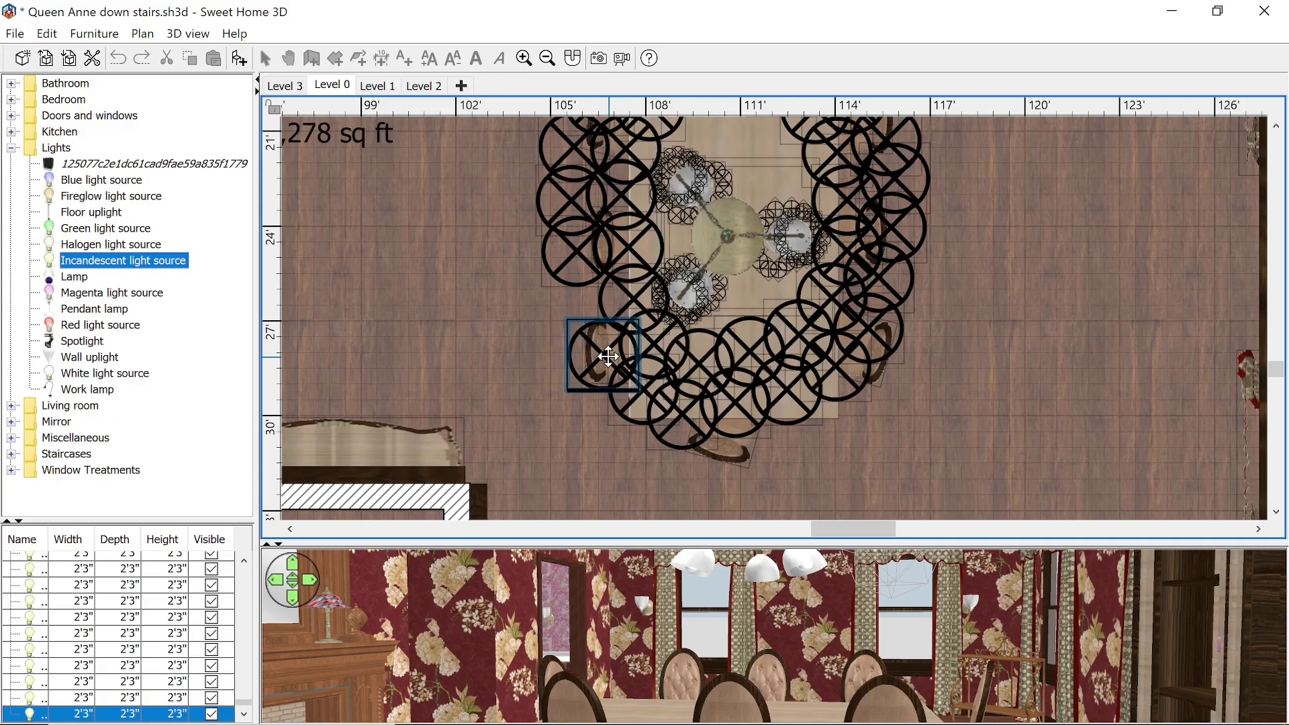
left_click_drag(606, 356, 605, 364)
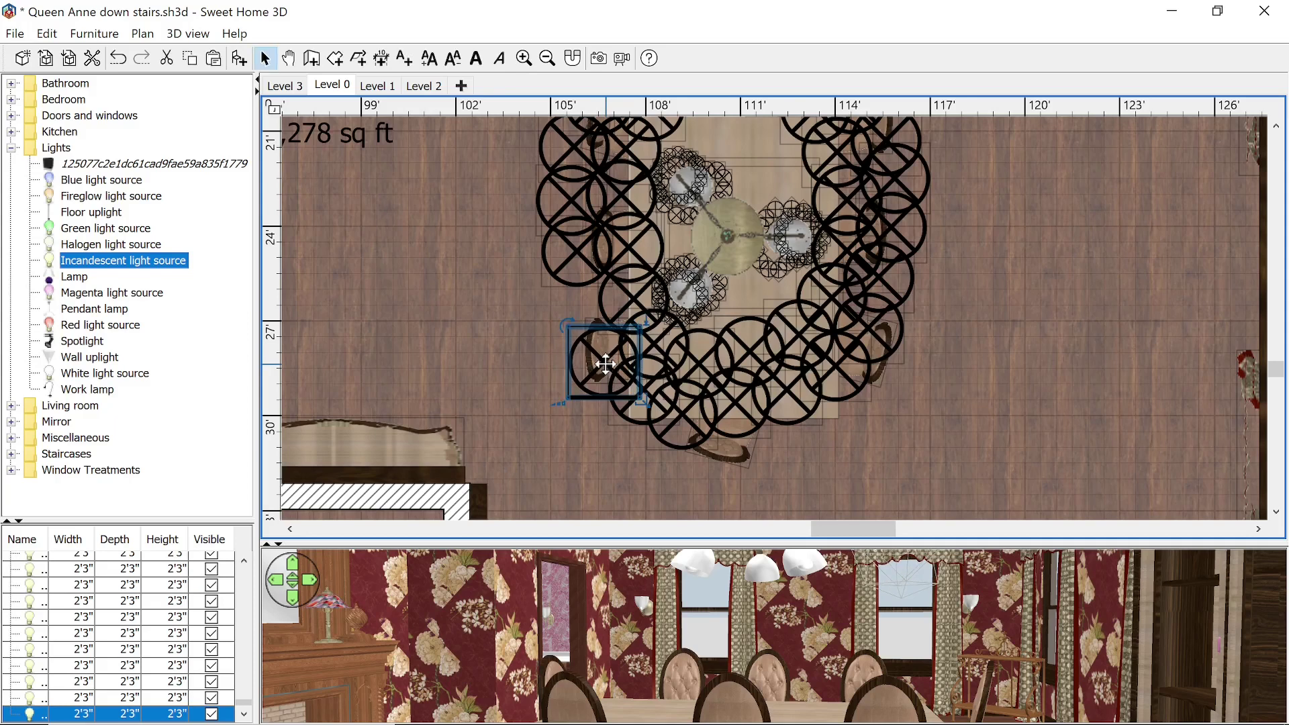
left_click_drag(607, 364, 595, 326)
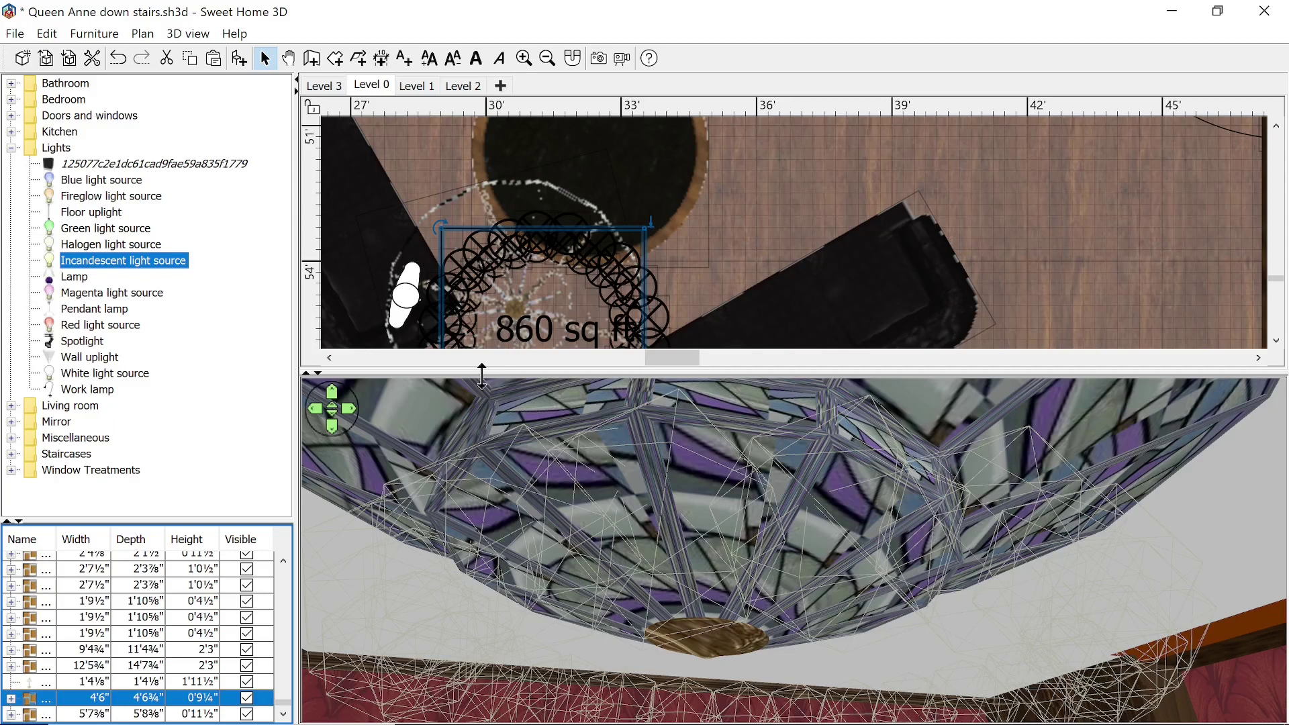
- Examine the lights around the stained-glass fixture, and select the light group beside the lamp table in Project 338 (downstairs)
scroll(497, 309, "down", 2)
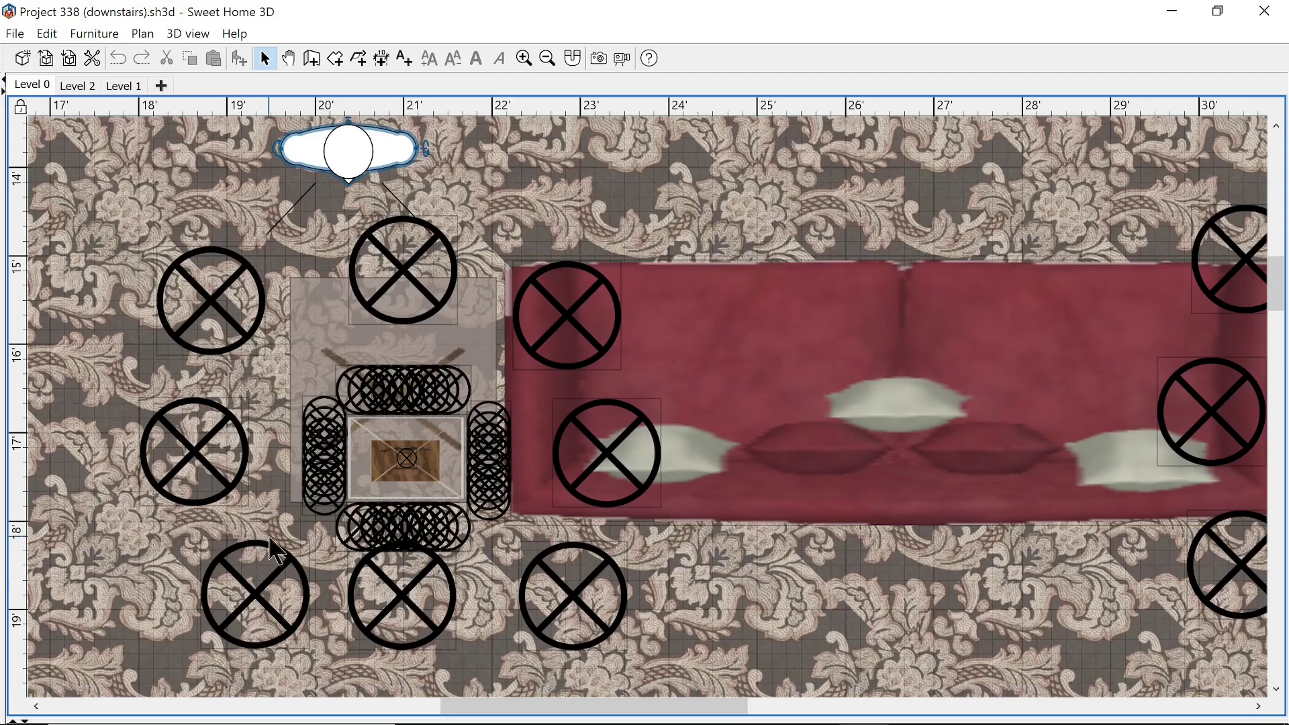
left_click(314, 470)
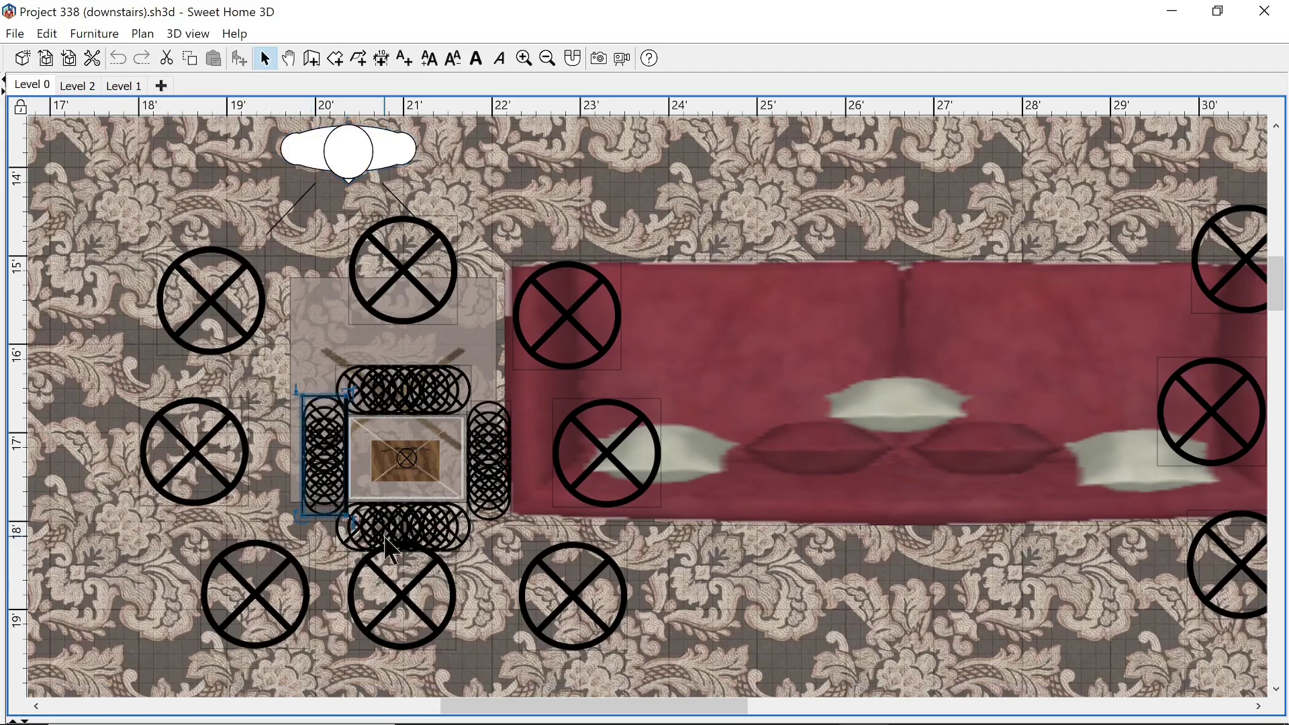